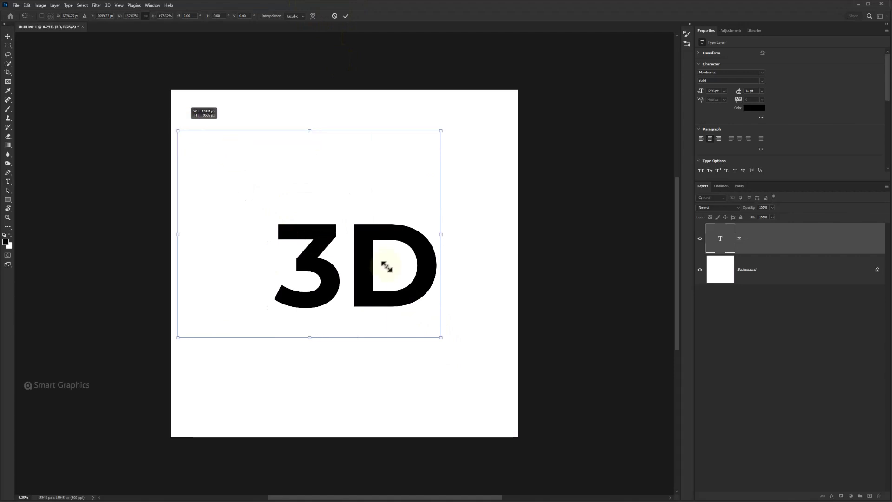
# - Enlarge the 3D text until it spans most of the canvas width and centre it on the canvas
pyautogui.press('Return')
pyautogui.moveTo(309, 339); pyautogui.dragTo(307, 388)
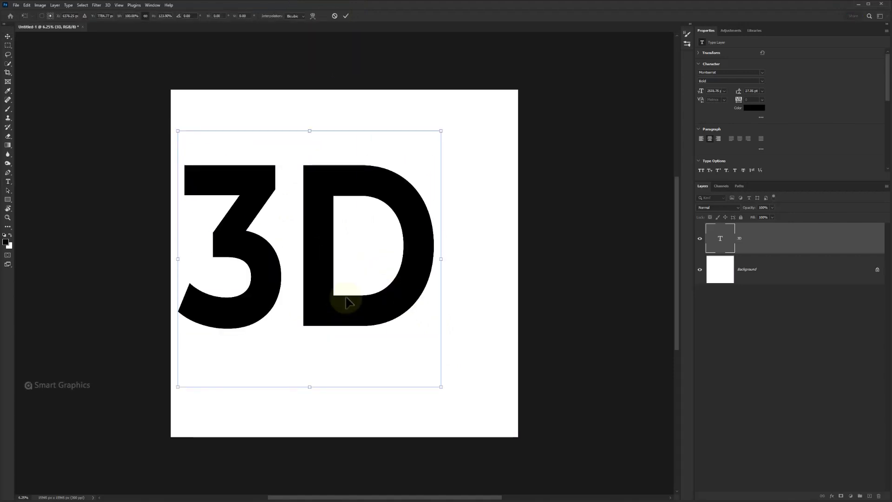
pyautogui.press('Return')
pyautogui.moveTo(351, 322); pyautogui.dragTo(393, 328)
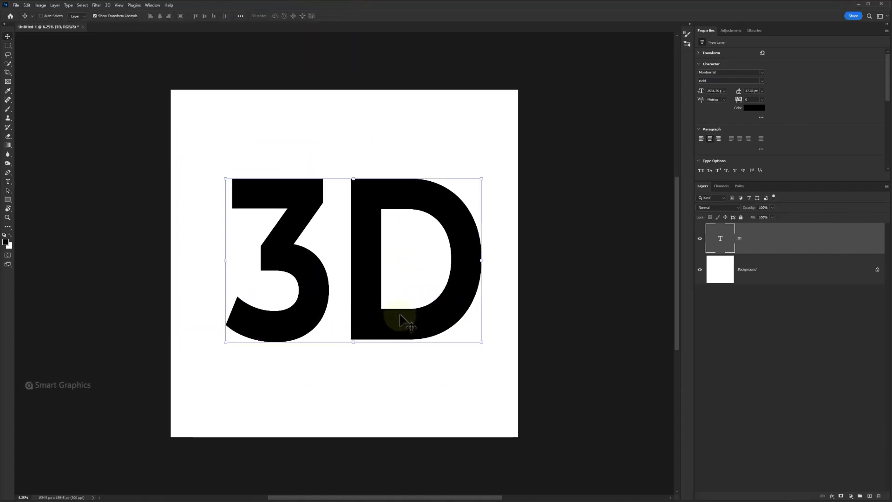
# - Create a 3D extrusion from the text layer and set its text colour to golden brown (H 37, S 100, B 66)
pyautogui.click(107, 5)
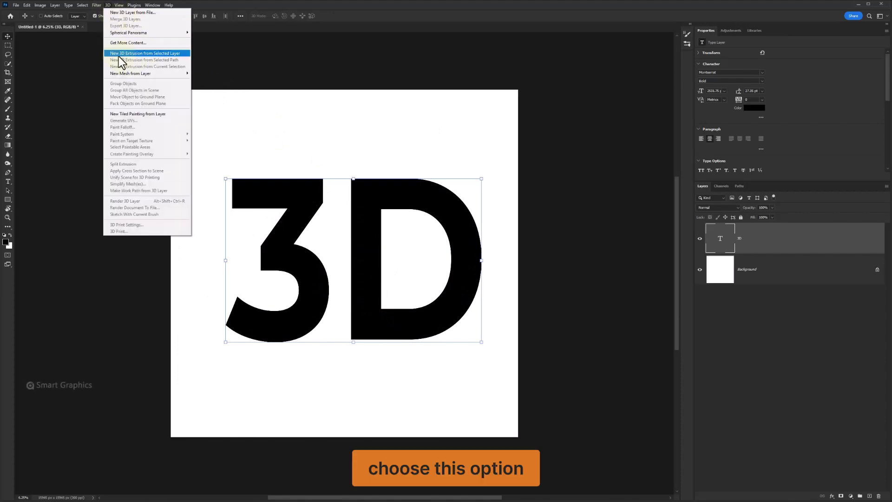
pyautogui.click(157, 54)
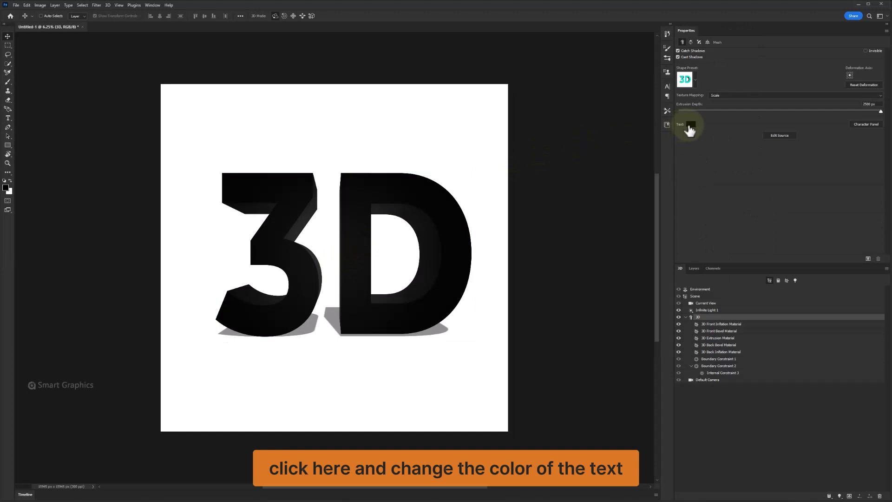
pyautogui.click(690, 124)
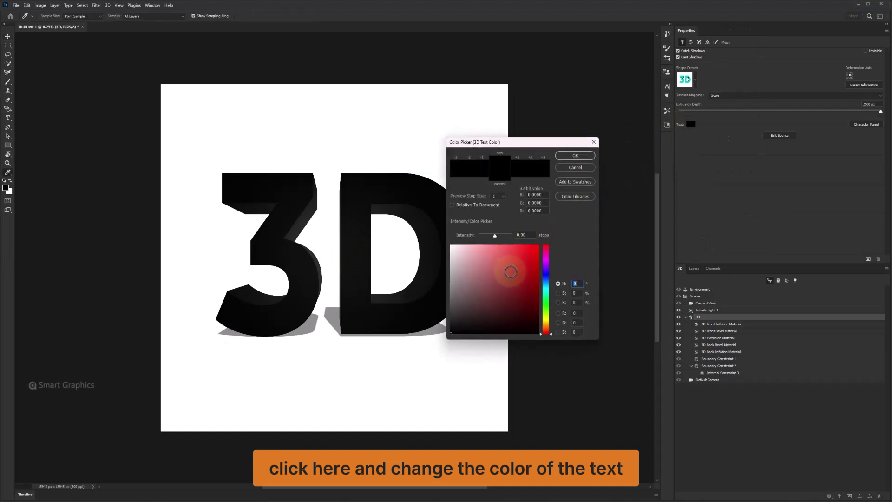
pyautogui.moveTo(521, 259); pyautogui.dragTo(535, 251)
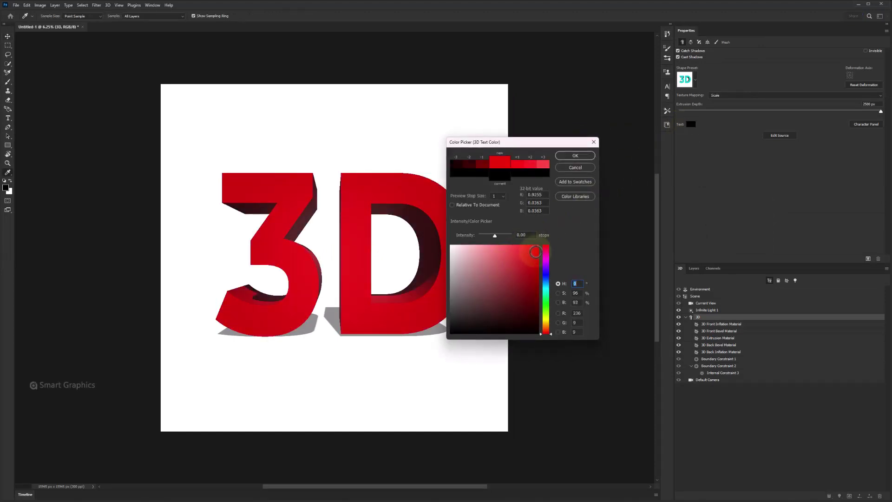
pyautogui.moveTo(548, 325); pyautogui.dragTo(545, 322)
pyautogui.moveTo(532, 279); pyautogui.dragTo(541, 275)
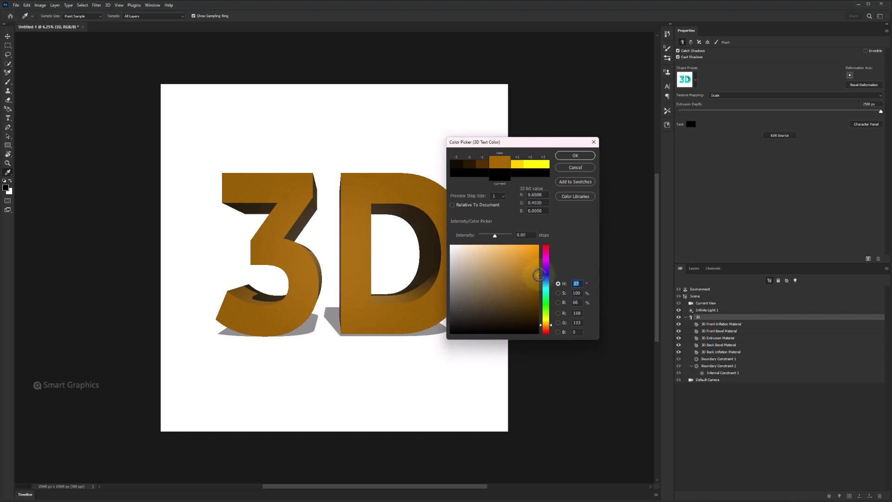
pyautogui.click(575, 156)
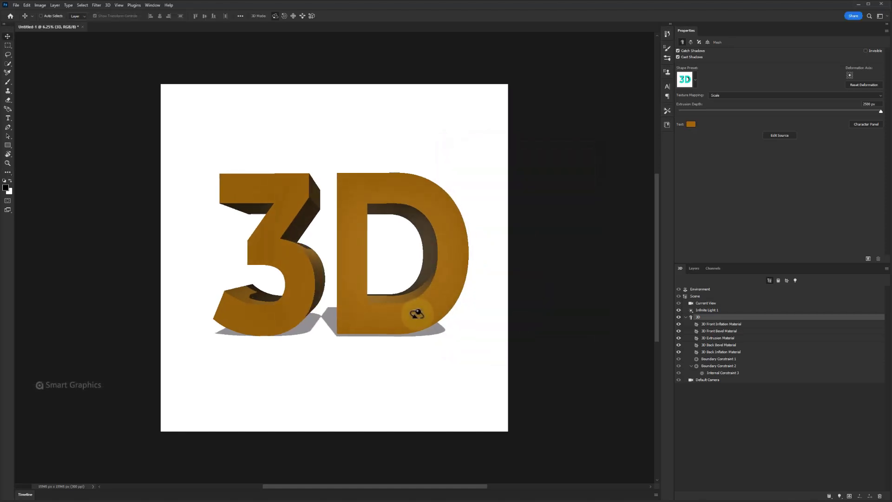
# - Turn the 3D scene slightly so the left side of the D shows, and apply the third, bevelled shape preset to the text
pyautogui.moveTo(419, 313); pyautogui.dragTo(430, 313)
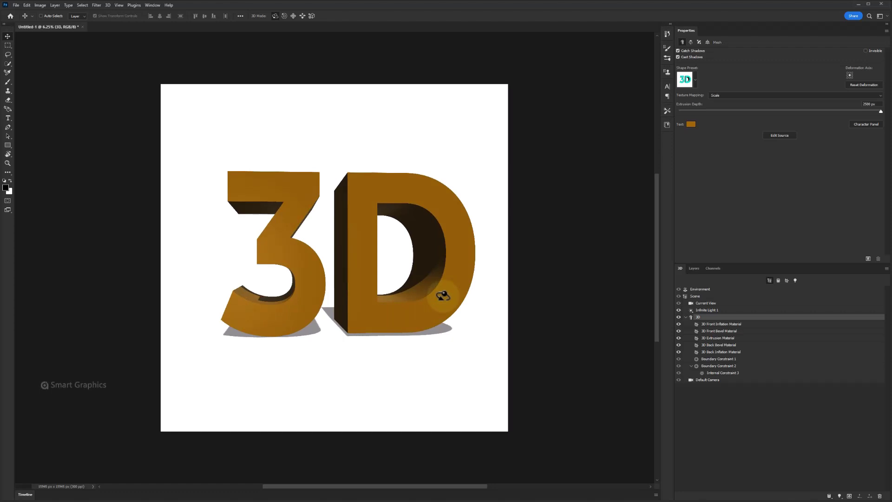
pyautogui.click(695, 79)
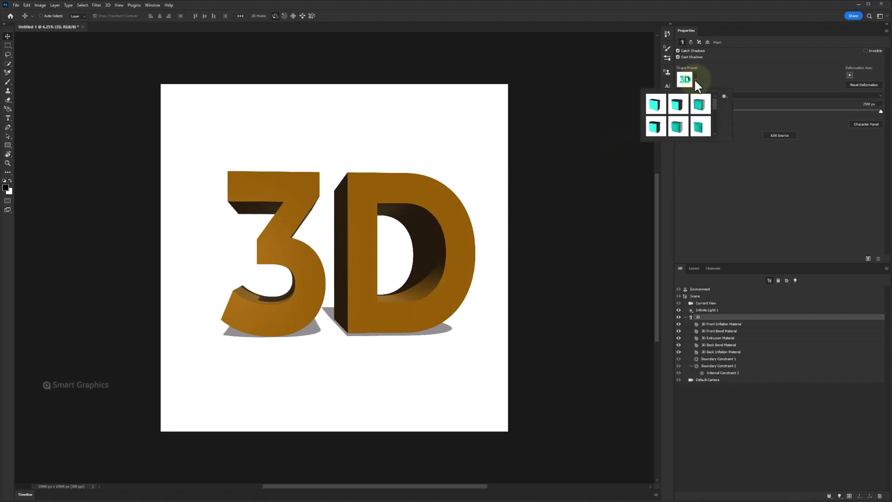
pyautogui.click(700, 106)
pyautogui.click(703, 78)
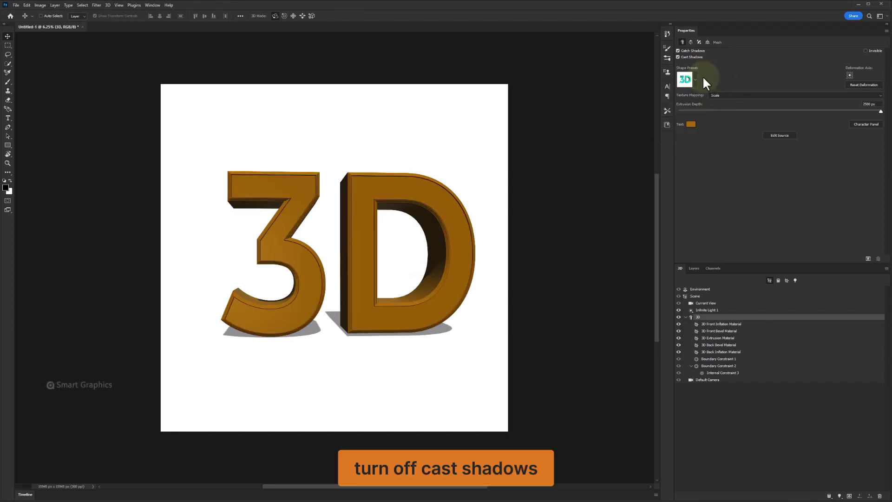
# - Turn off Cast Shadows for the 3D text and convert its layer to a Smart Object
pyautogui.click(678, 57)
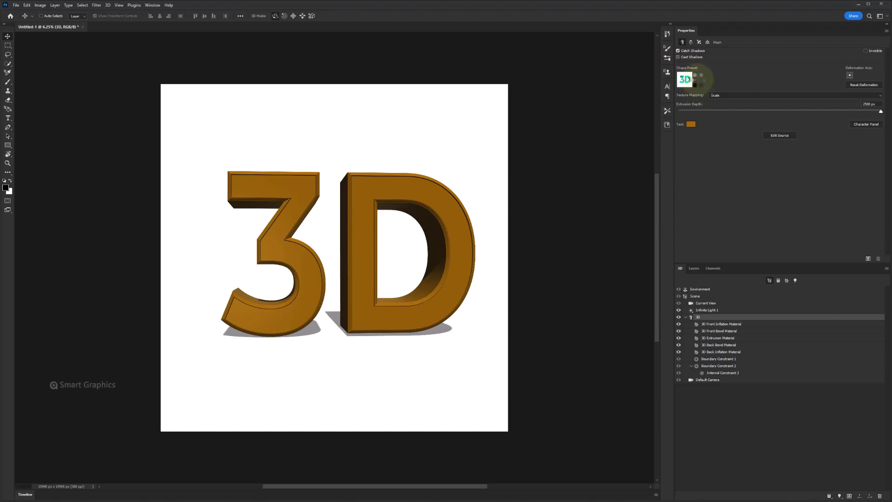
pyautogui.click(693, 269)
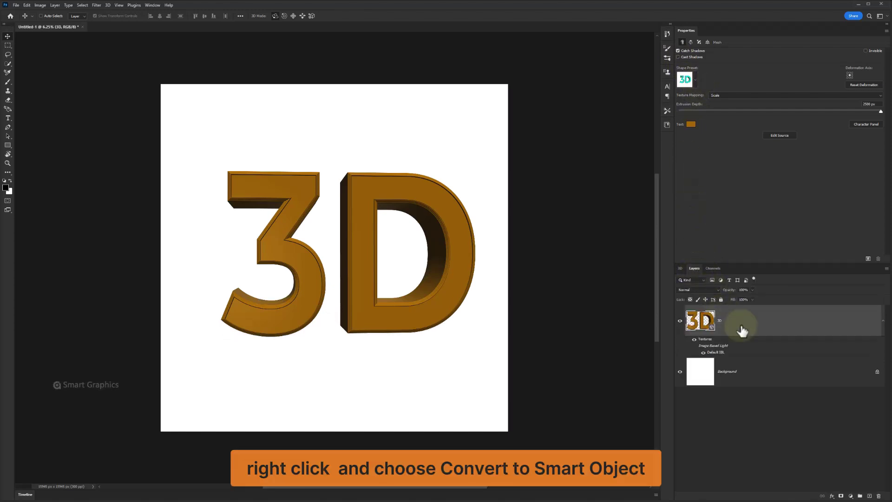
pyautogui.rightClick(760, 329)
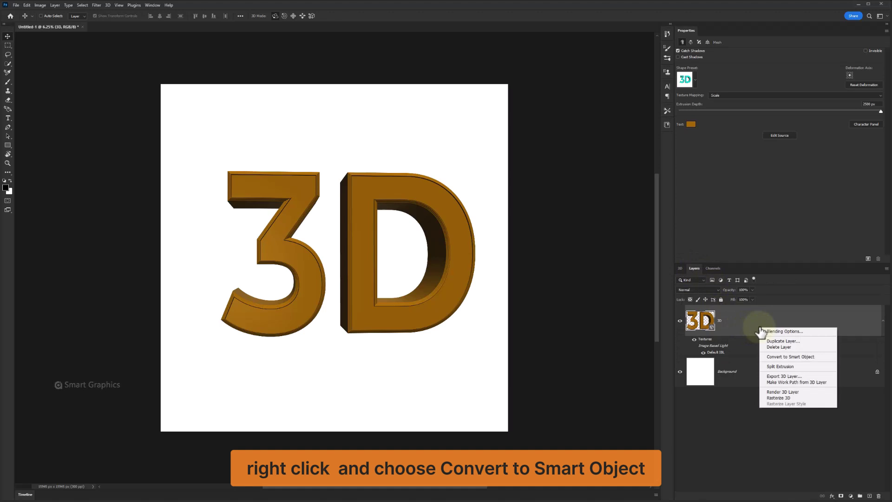
pyautogui.click(779, 357)
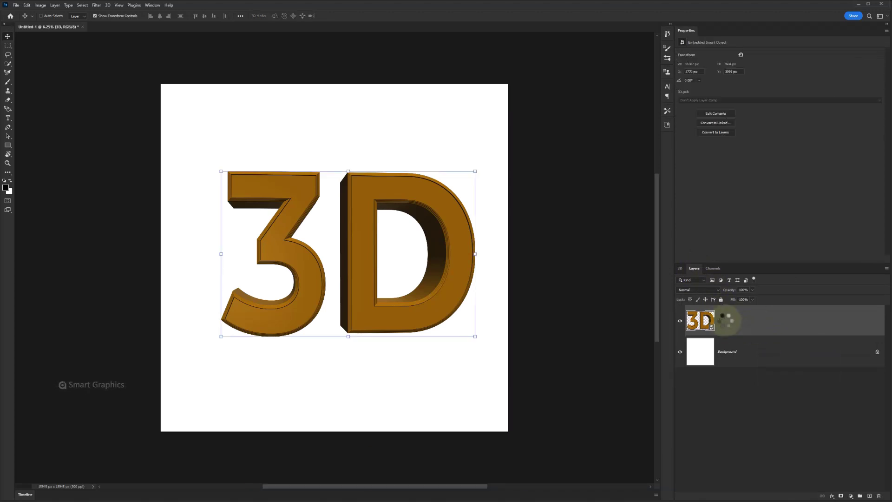
# - Switch the workspace to Essentials (Default)
pyautogui.click(149, 6)
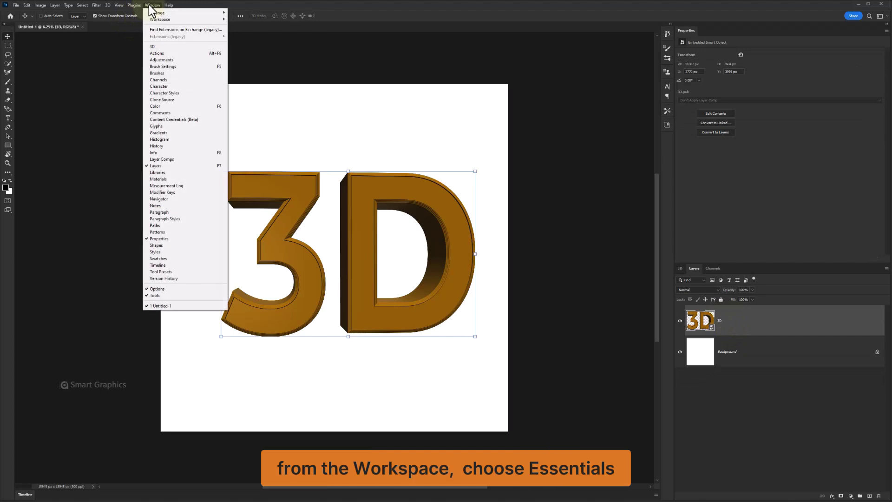
pyautogui.moveTo(188, 19)
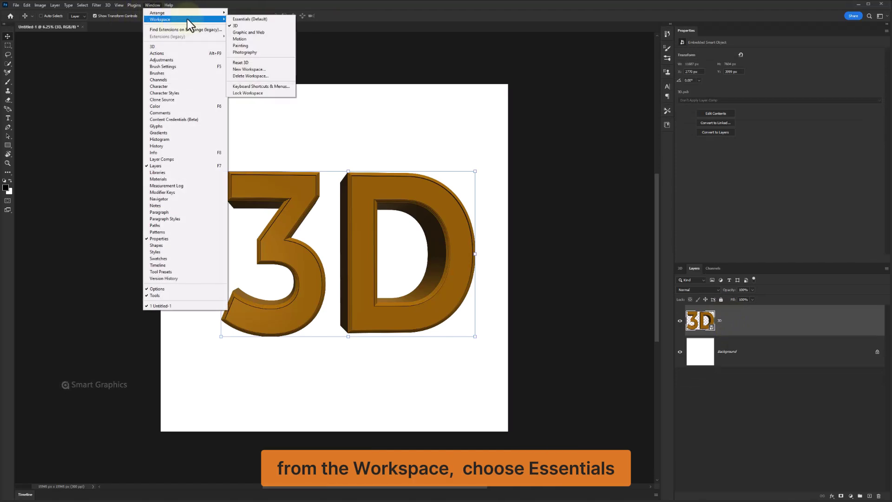
pyautogui.click(253, 20)
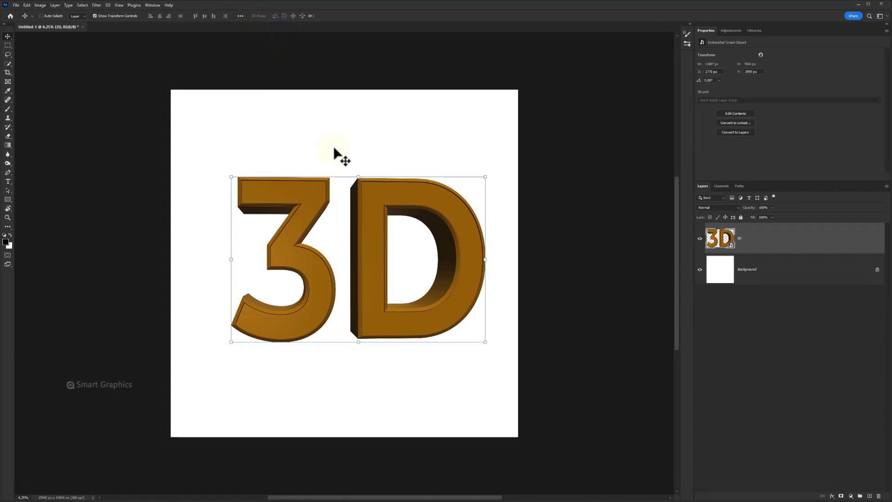
# - Using the Pen tool in Path mode, start tracing the 3's front face from its upper-left corner down to the middle notch
pyautogui.click(8, 172)
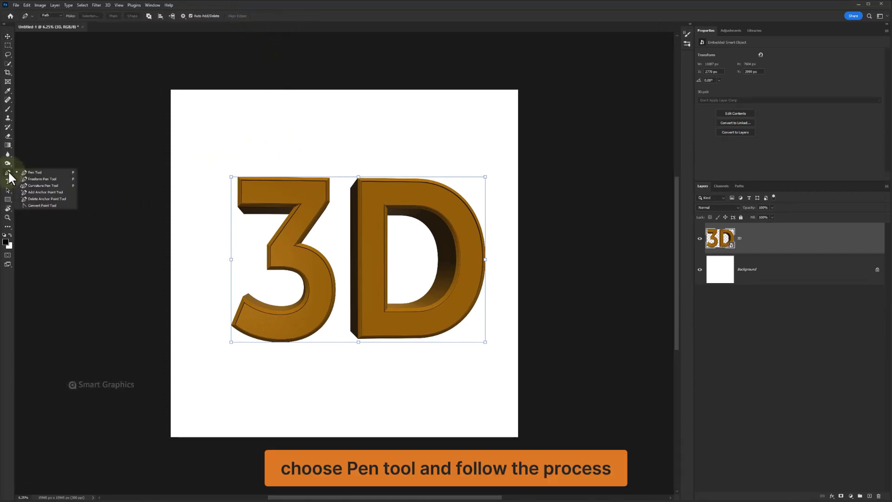
pyautogui.click(27, 171)
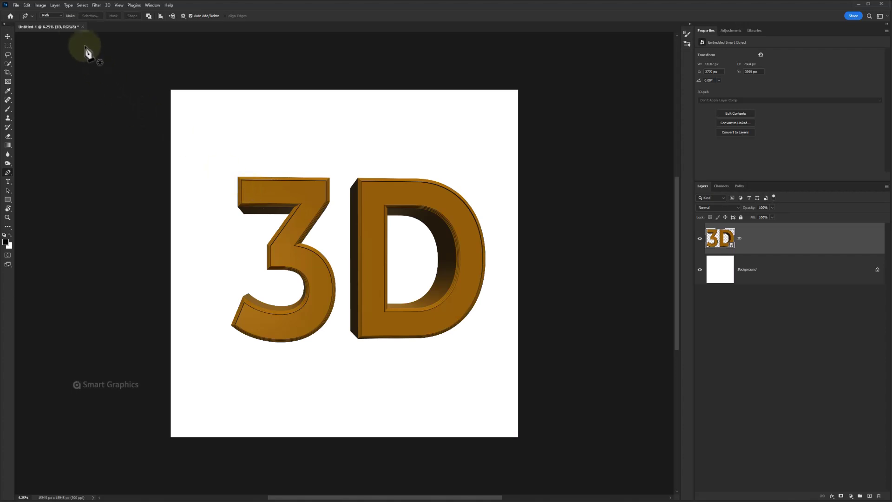
pyautogui.click(61, 16)
pyautogui.click(52, 26)
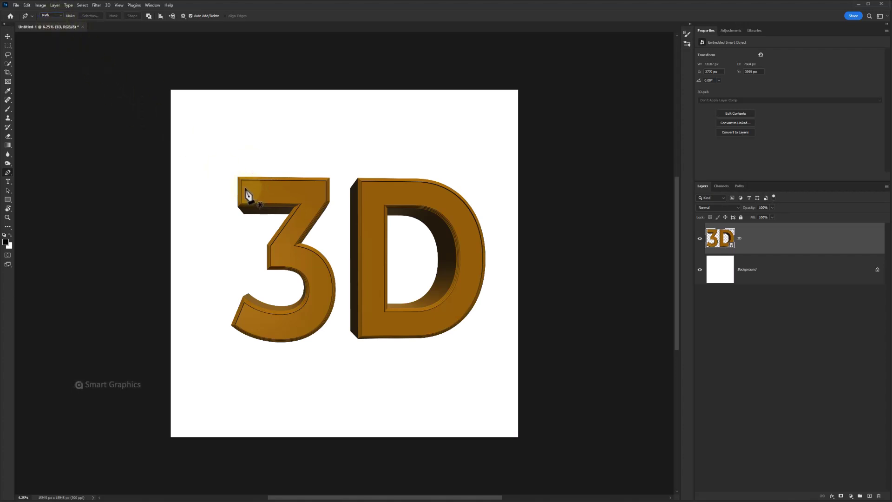
pyautogui.click(242, 181)
pyautogui.click(242, 203)
pyautogui.click(301, 204)
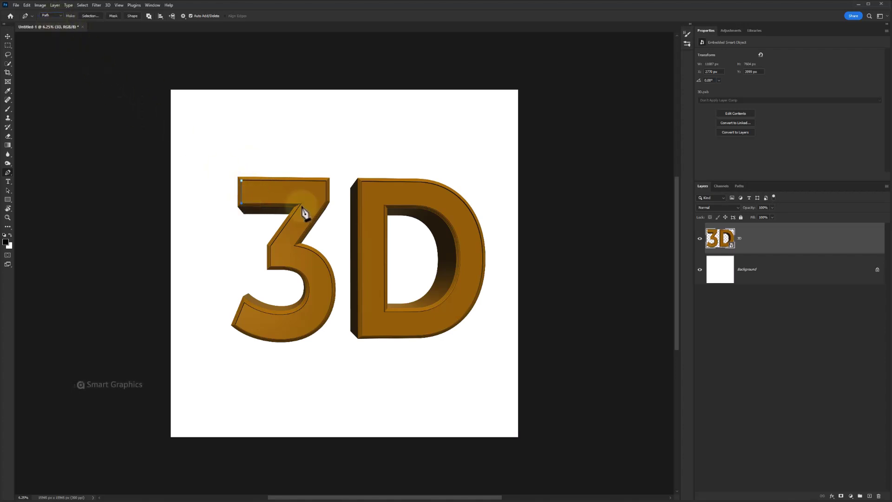
pyautogui.click(270, 246)
pyautogui.click(271, 266)
# - Continue the path with curved segments along the inner bowl of the 3 to the upper corner of its lower-left tip
pyautogui.click(295, 263)
pyautogui.click(302, 273)
pyautogui.click(308, 283)
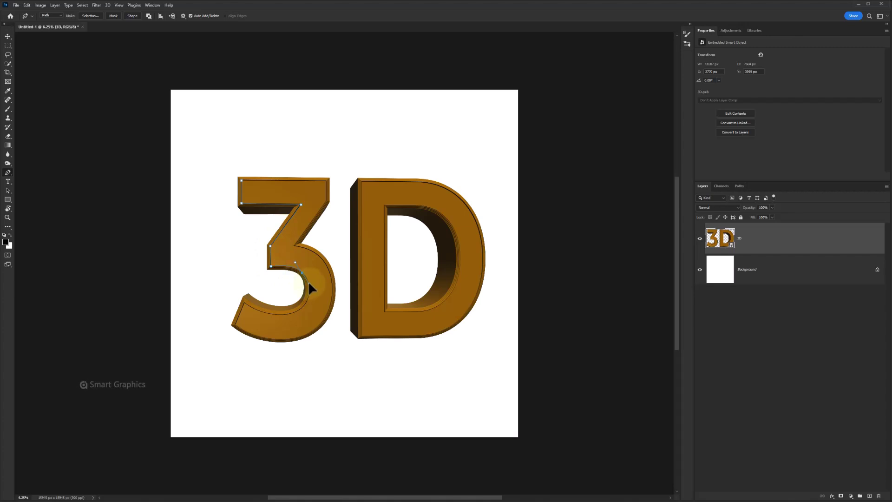
pyautogui.moveTo(296, 312); pyautogui.dragTo(277, 320)
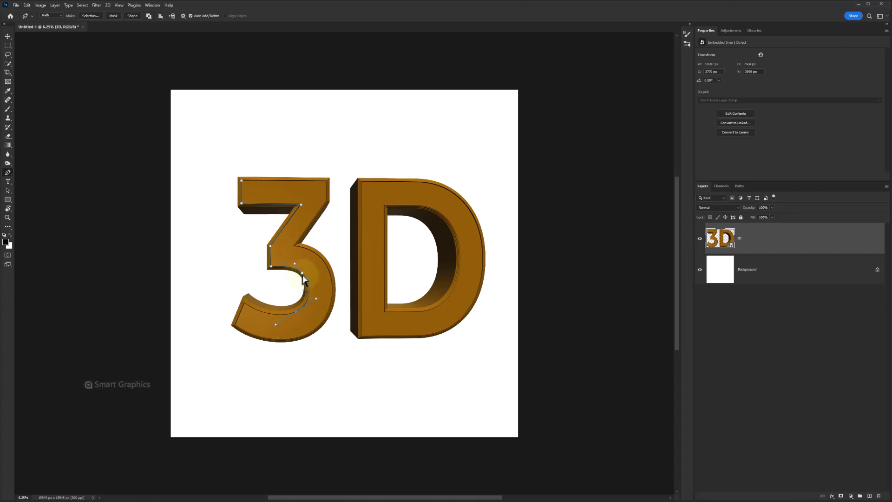
pyautogui.click(304, 274)
pyautogui.click(296, 311)
pyautogui.click(243, 302)
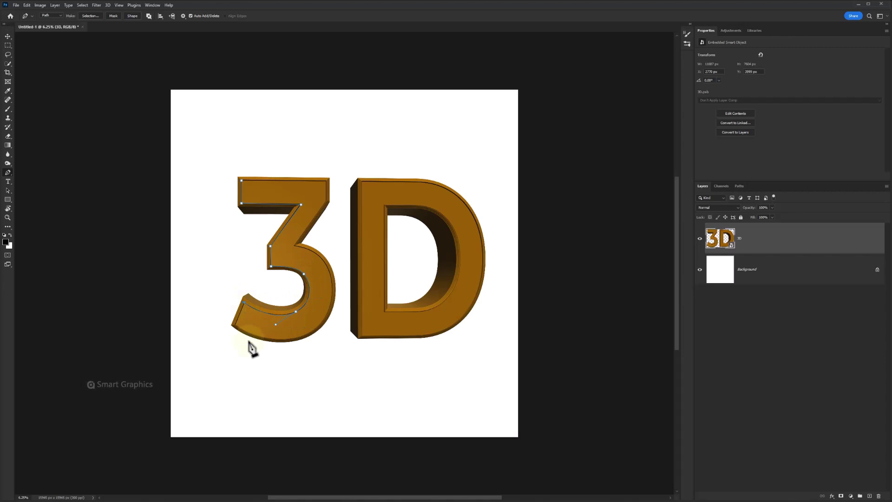
# - Trace the tip, outer bowl and upper-right corner of the 3's front face and close the path at its starting point
pyautogui.click(234, 324)
pyautogui.moveTo(291, 340); pyautogui.dragTo(329, 336)
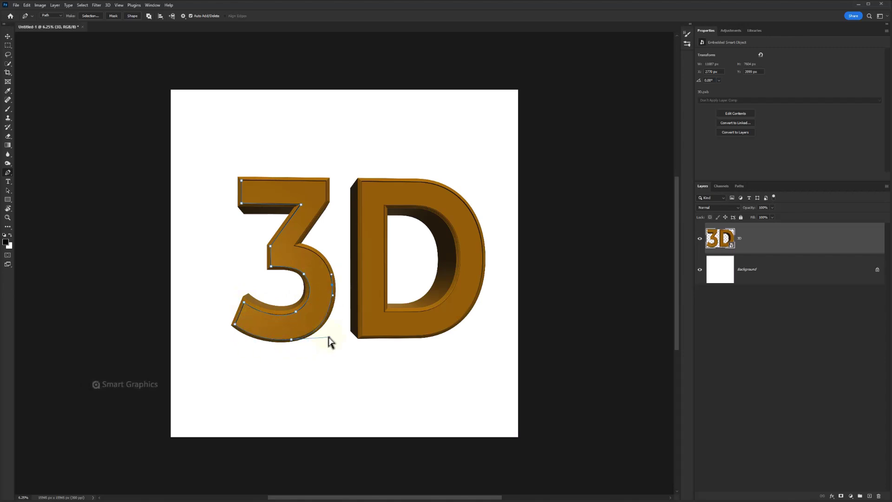
pyautogui.moveTo(328, 336); pyautogui.dragTo(328, 336)
pyautogui.keyDown('alt'); pyautogui.click(292, 341); pyautogui.keyUp('alt')
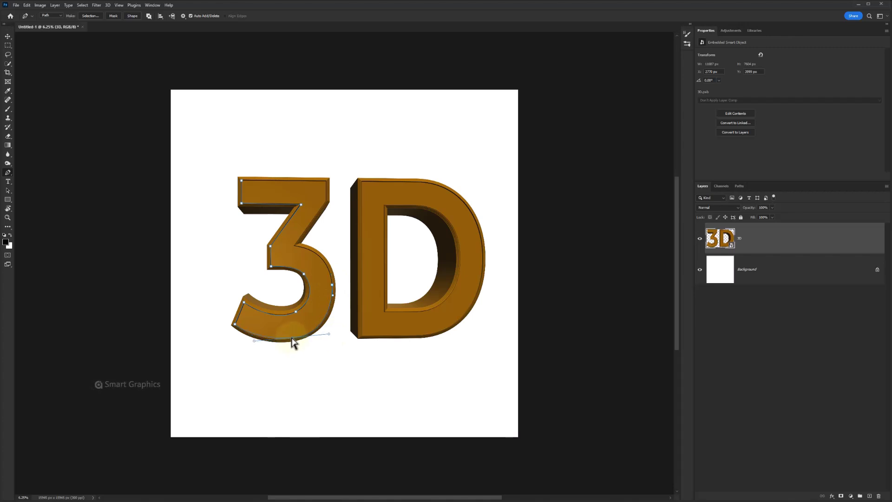
pyautogui.moveTo(295, 246); pyautogui.dragTo(263, 246)
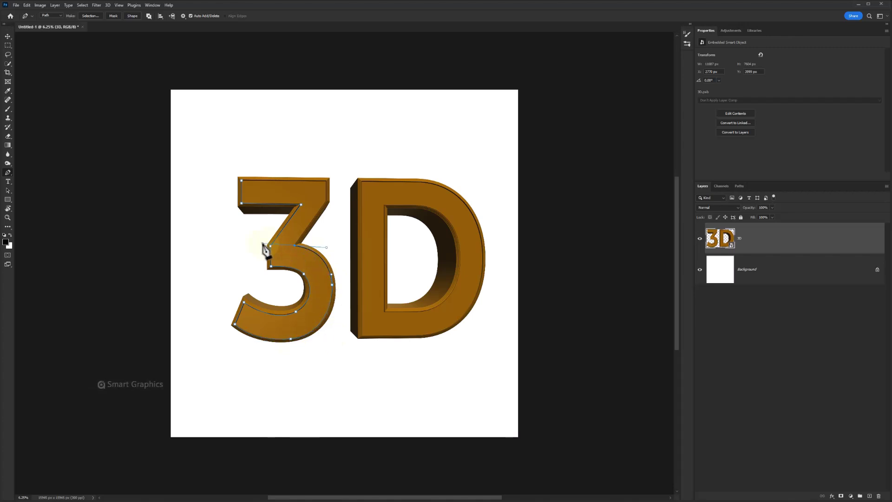
pyautogui.click(328, 202)
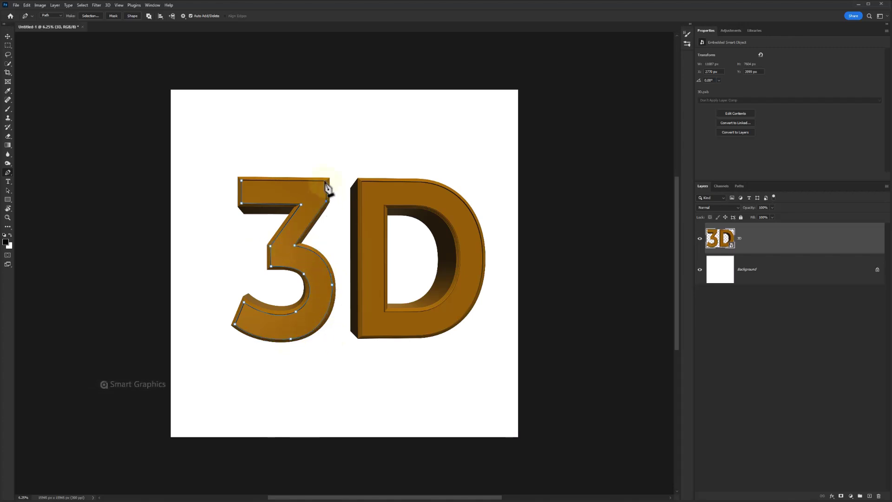
pyautogui.click(327, 181)
pyautogui.click(241, 180)
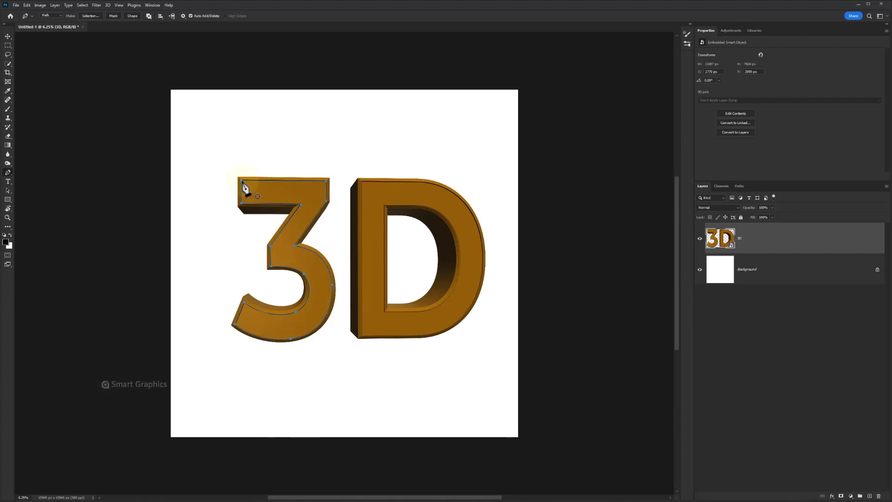
# - Trace the outer edge of the D's front face with straight and curved segments into a closed path
pyautogui.click(361, 181)
pyautogui.click(362, 335)
pyautogui.click(424, 335)
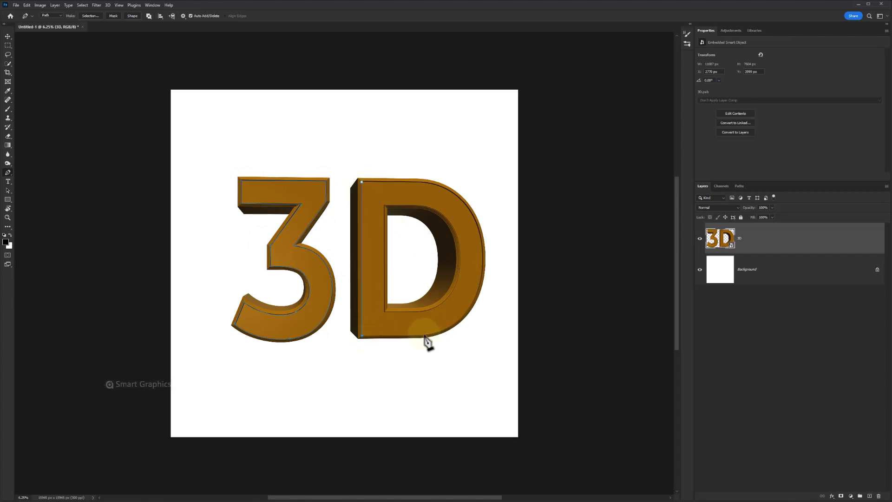
pyautogui.moveTo(473, 305); pyautogui.dragTo(486, 276)
pyautogui.moveTo(464, 204); pyautogui.dragTo(444, 183)
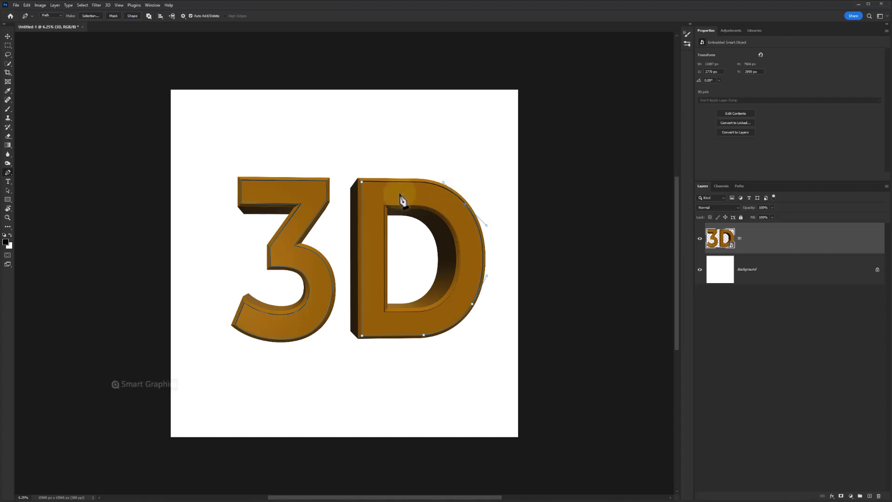
pyautogui.click(418, 182)
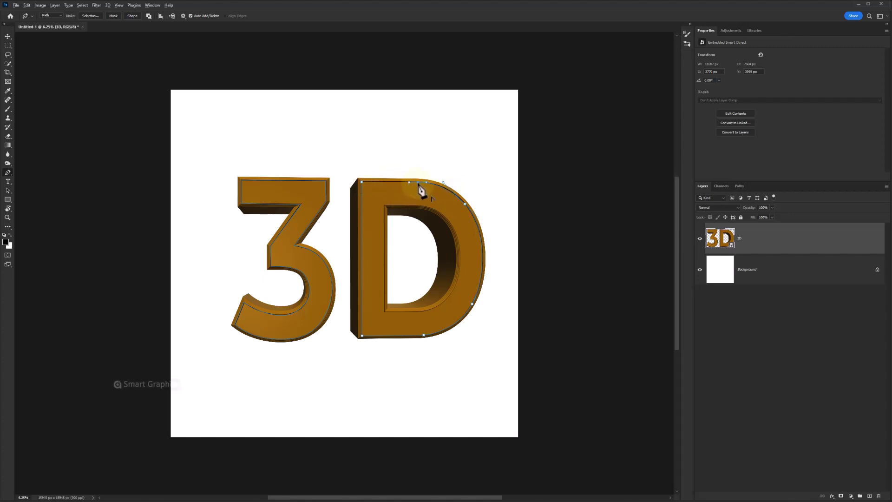
pyautogui.click(362, 182)
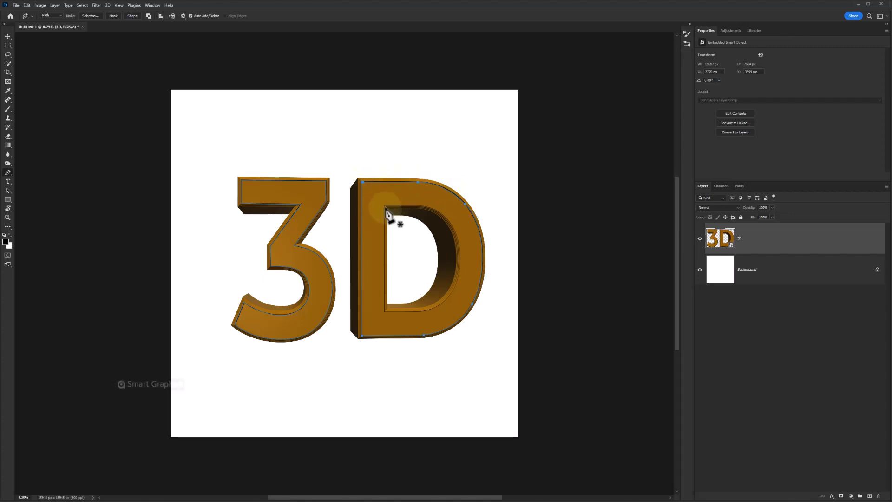
# - Trace the inner counter of the D's front face with straight and curved segments and close the path
pyautogui.click(384, 205)
pyautogui.click(385, 312)
pyautogui.click(421, 311)
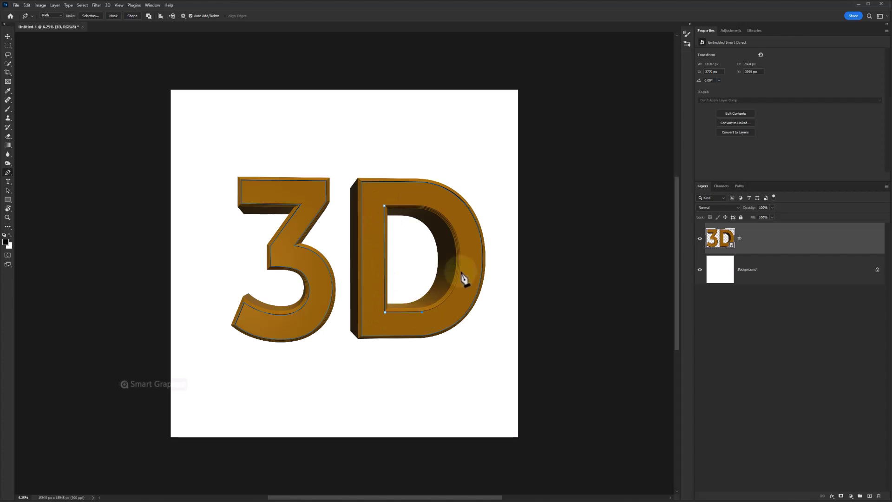
pyautogui.moveTo(462, 278); pyautogui.dragTo(461, 252)
pyautogui.click(459, 221)
pyautogui.click(438, 205)
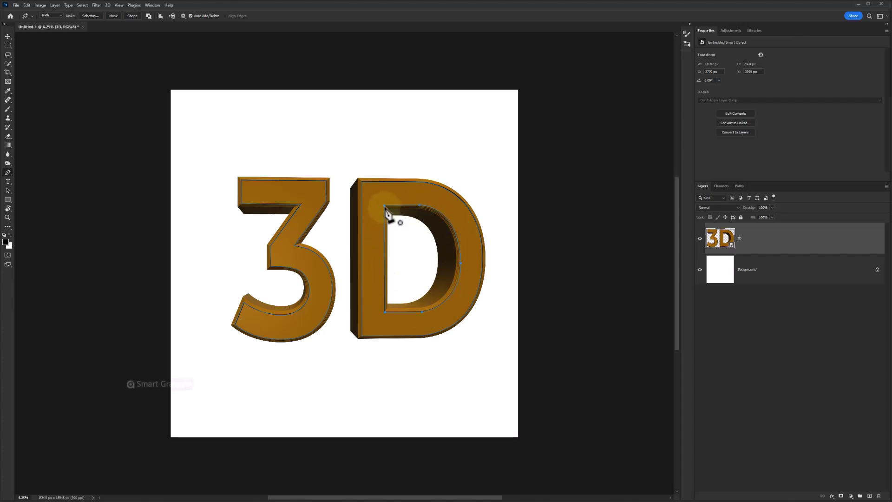
pyautogui.click(384, 205)
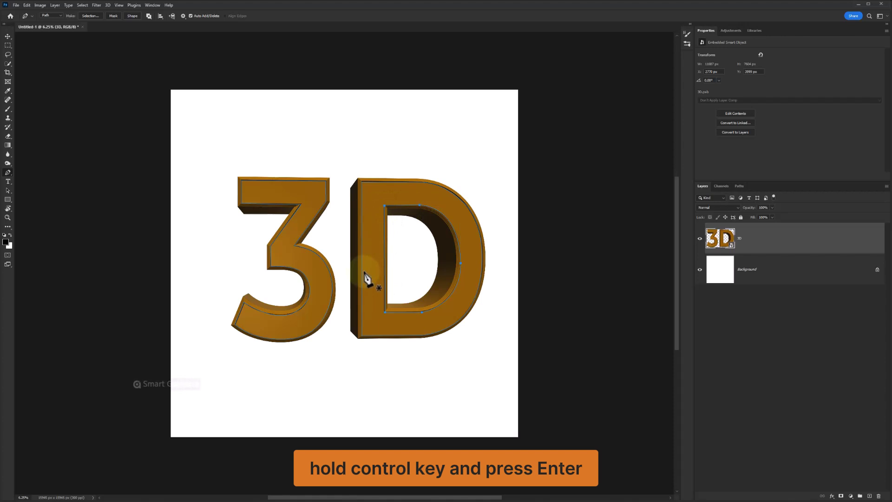
# - Convert the traced paths into a selection and copy the selected front faces onto a new layer
pyautogui.hotkey('ctrl', 'Return')
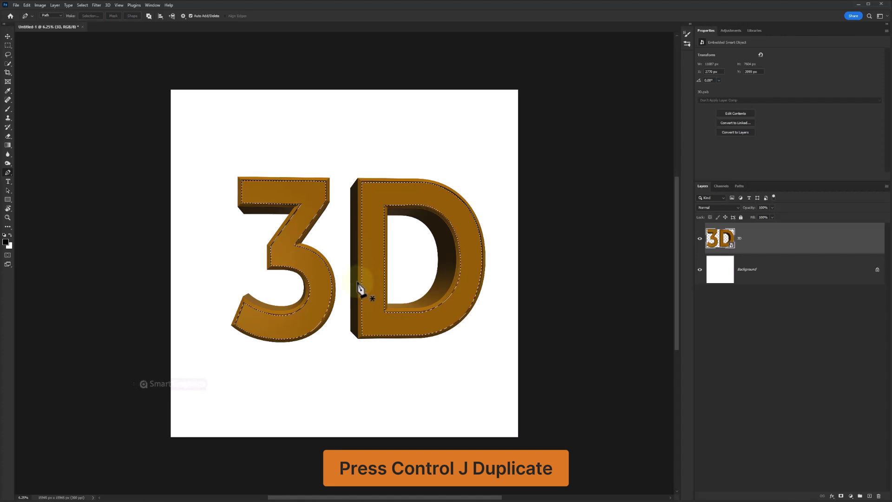
pyautogui.hotkey('ctrl', 'j')
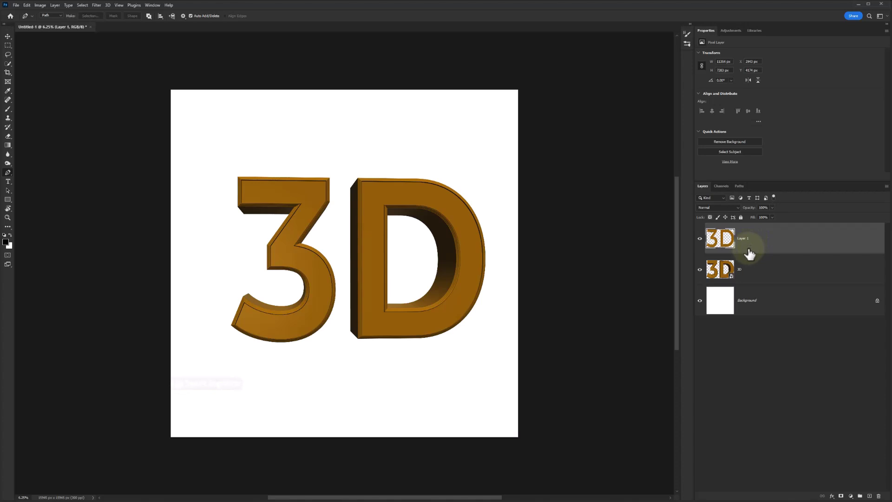
# - Place the city street photo from its folder above the other layers and set its opacity to 82%
pyautogui.hotkey('alt', 'Tab')
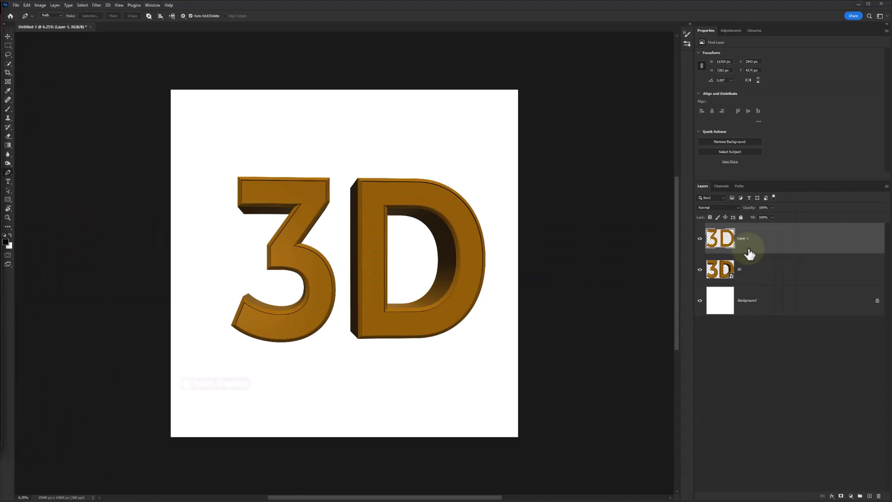
pyautogui.hotkey('alt', 'Tab')
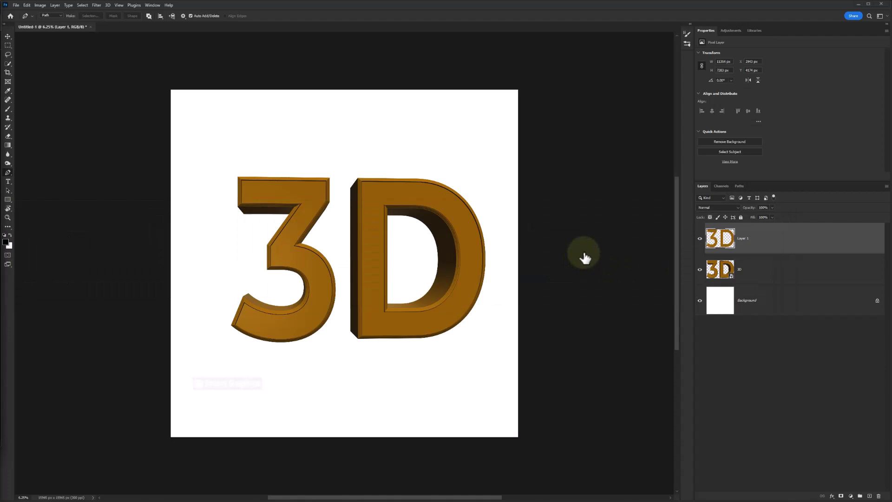
pyautogui.hotkey('alt', 'Tab')
pyautogui.press('v')
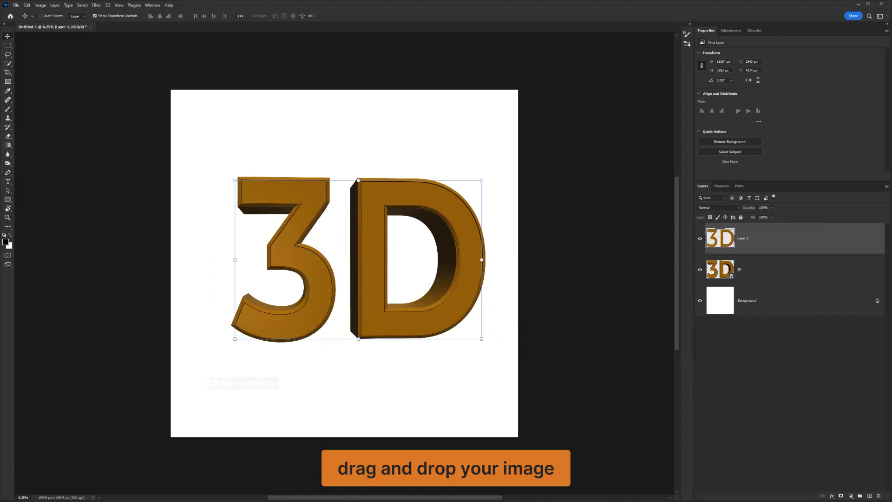
pyautogui.moveTo(32, 179); pyautogui.dragTo(361, 286)
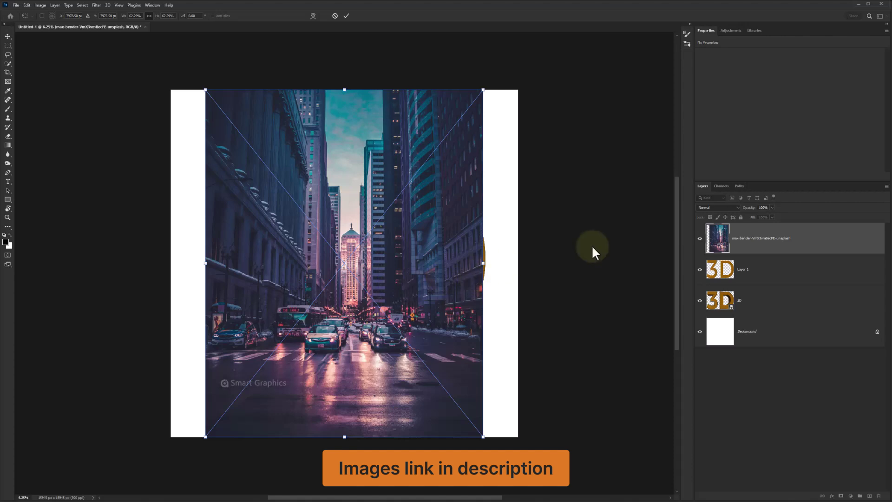
pyautogui.click(762, 208)
pyautogui.write('82')
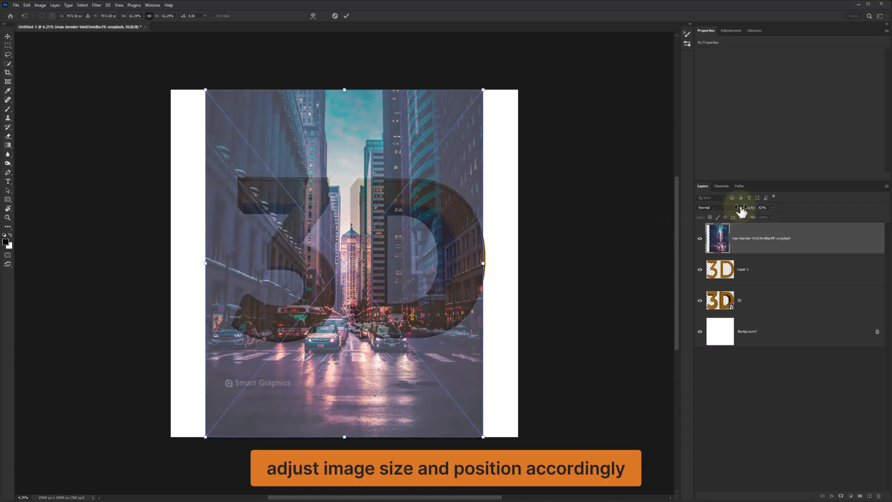
pyautogui.press('Return')
# - Scale the street photo to about 85% and position it to cover the canvas, apply the transform, and set its opacity to 100%
pyautogui.moveTo(492, 268); pyautogui.dragTo(539, 249)
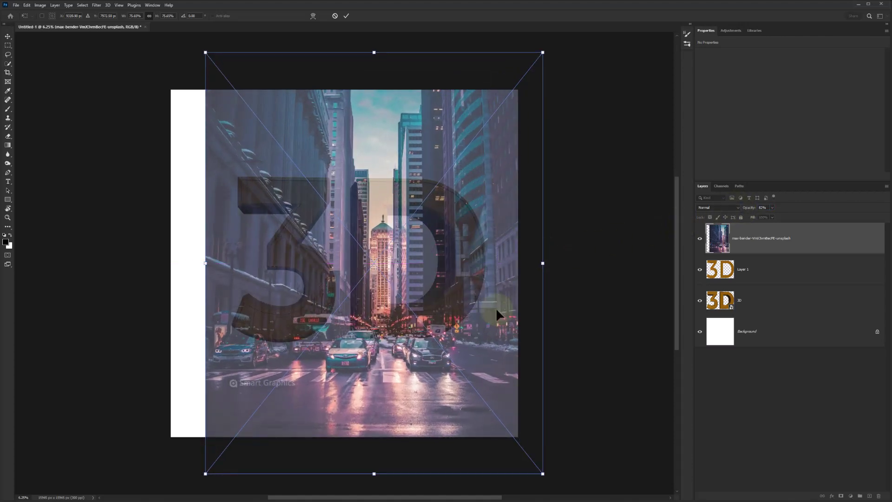
pyautogui.moveTo(497, 313); pyautogui.dragTo(459, 289)
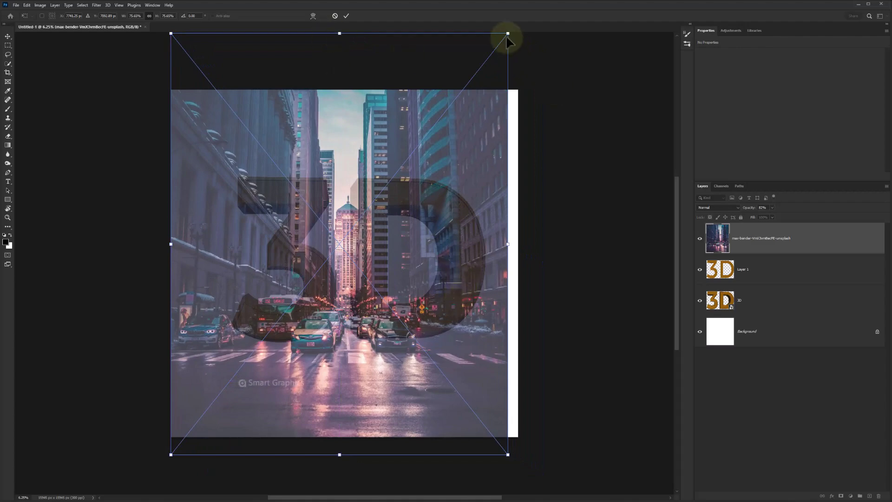
pyautogui.moveTo(507, 34); pyautogui.dragTo(522, 76)
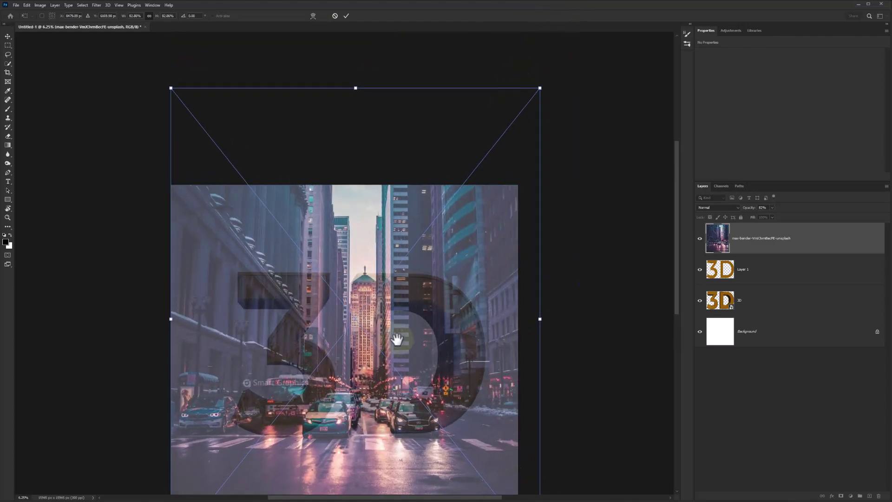
pyautogui.moveTo(399, 338); pyautogui.dragTo(392, 249)
pyautogui.moveTo(450, 275); pyautogui.dragTo(433, 286)
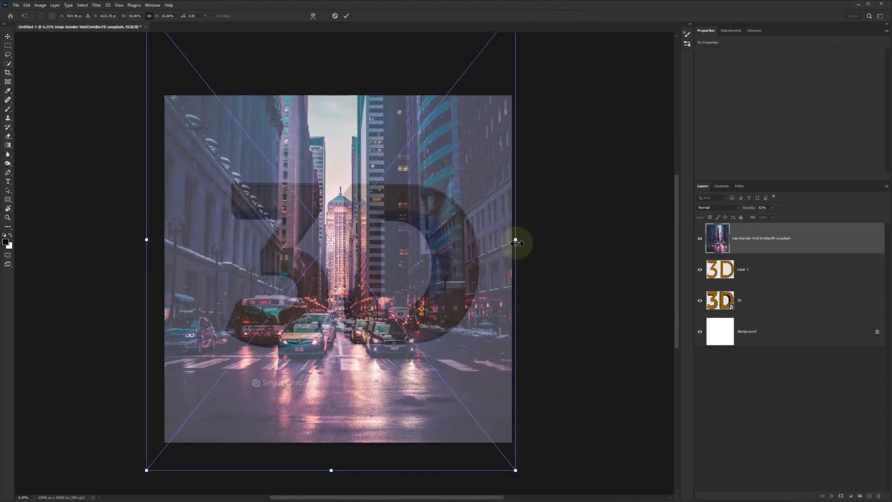
pyautogui.moveTo(516, 243); pyautogui.dragTo(480, 263)
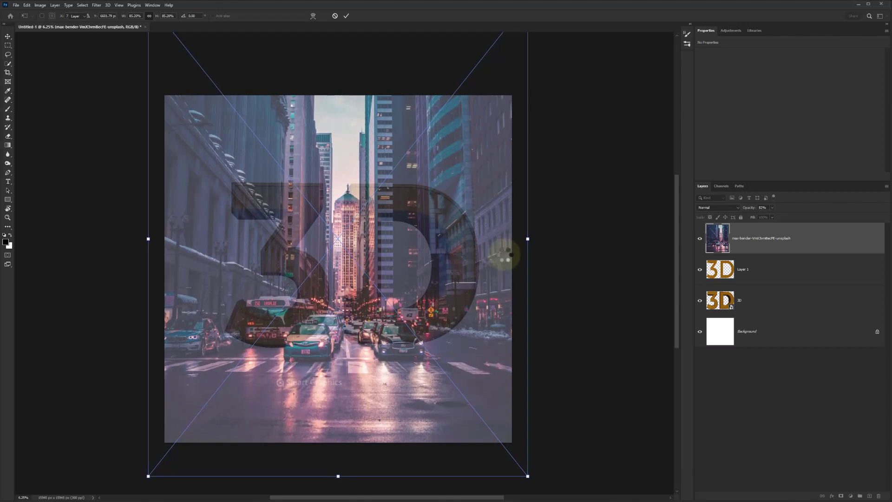
pyautogui.click(708, 231)
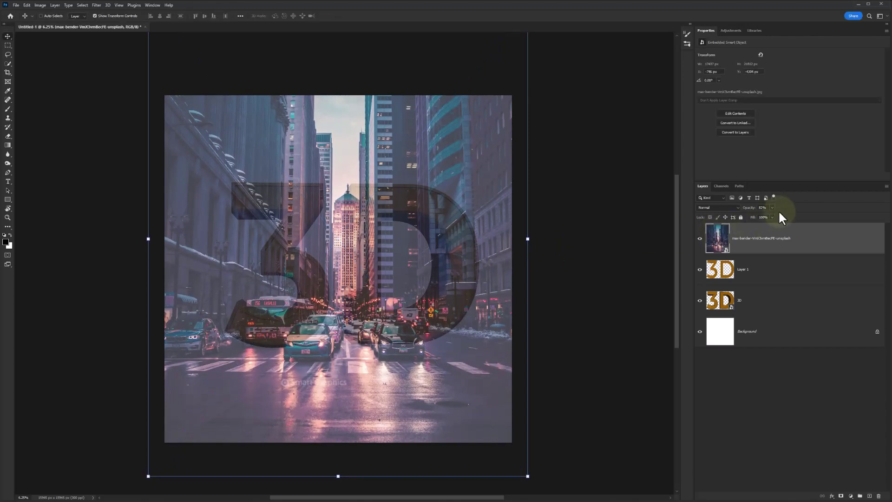
pyautogui.moveTo(749, 213); pyautogui.dragTo(786, 211)
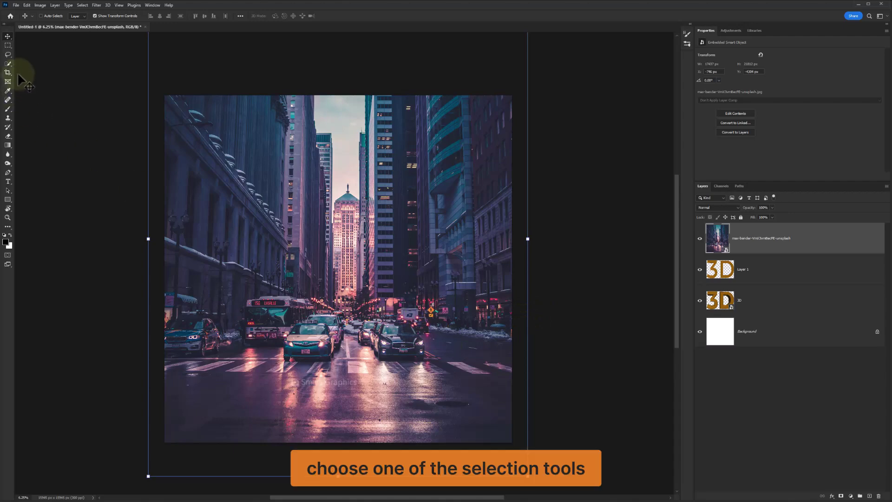
# - Outline the dark car in front of the crosswalk with a freehand Lasso selection
pyautogui.click(8, 54)
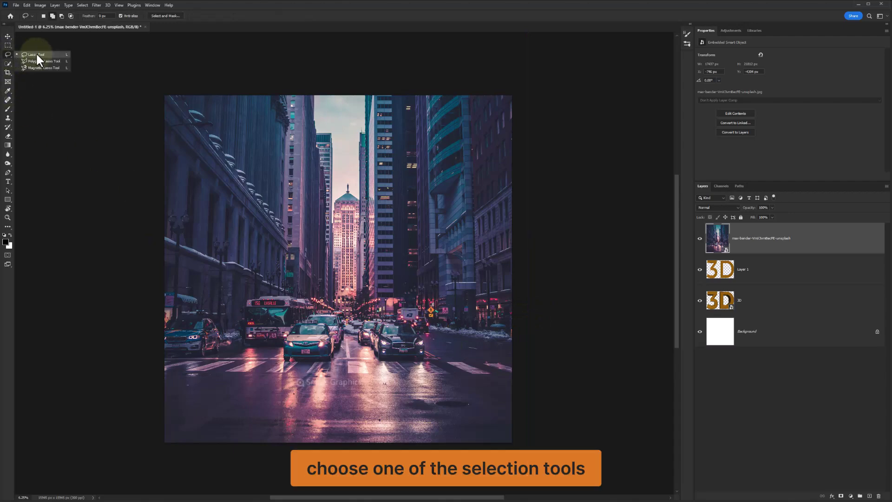
pyautogui.click(37, 55)
pyautogui.scroll(5, 409, 342)
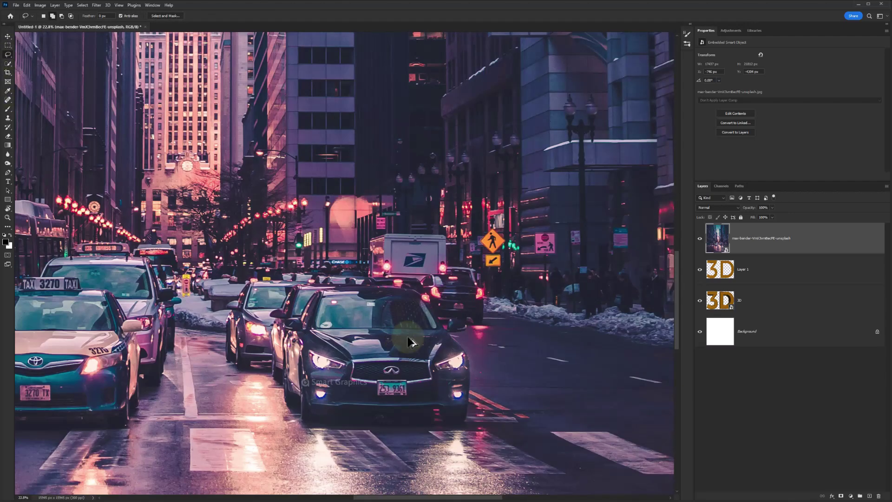
pyautogui.scroll(3, 409, 343)
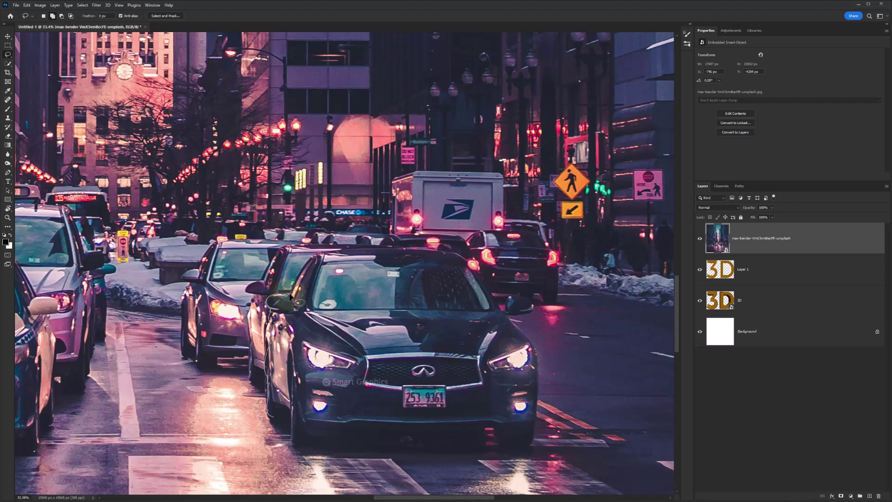
pyautogui.moveTo(290, 296)
pyautogui.mouseDown()
pyautogui.moveTo(306, 267)
pyautogui.moveTo(341, 251)
pyautogui.moveTo(455, 256)
pyautogui.moveTo(530, 355)
pyautogui.moveTo(534, 448)
pyautogui.moveTo(312, 455)
pyautogui.moveTo(288, 439)
pyautogui.moveTo(291, 411)
pyautogui.moveTo(273, 416)
pyautogui.mouseUp()
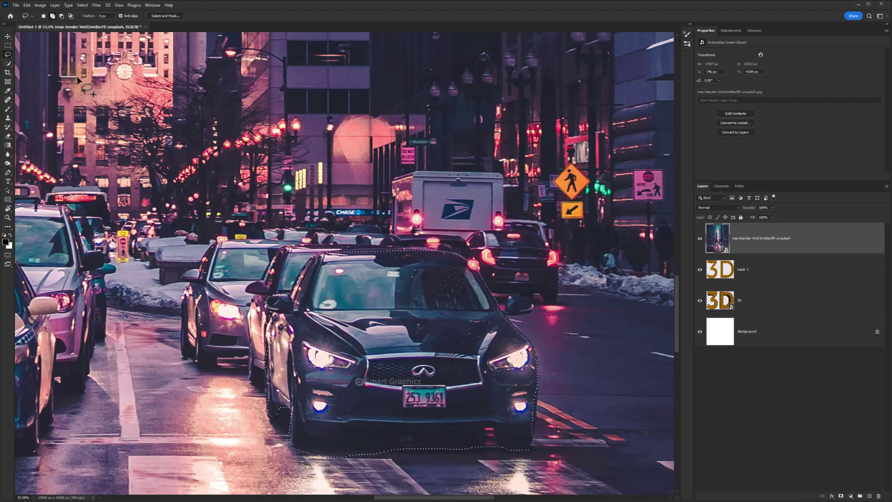
# - Add the teal and cream taxi to the existing selection by outlining it freehand with the Lasso tool
pyautogui.hscroll(-5, 111, 140)
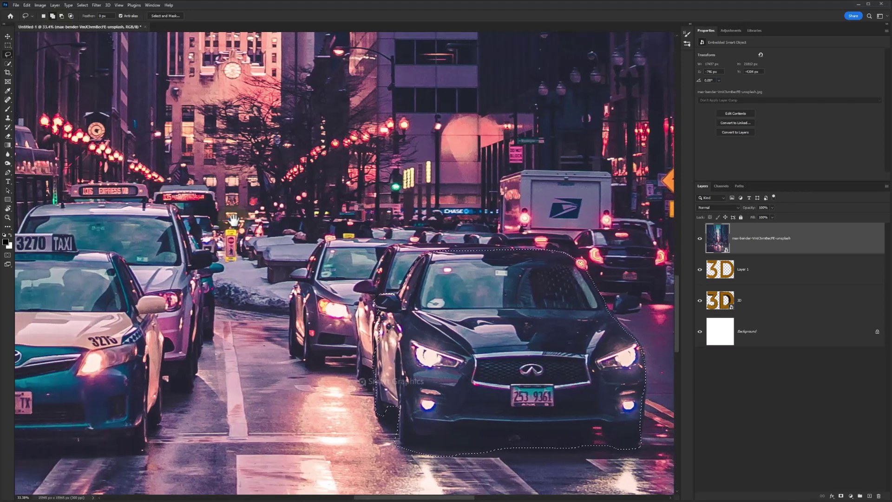
pyautogui.click(54, 15)
pyautogui.moveTo(192, 279); pyautogui.dragTo(349, 251)
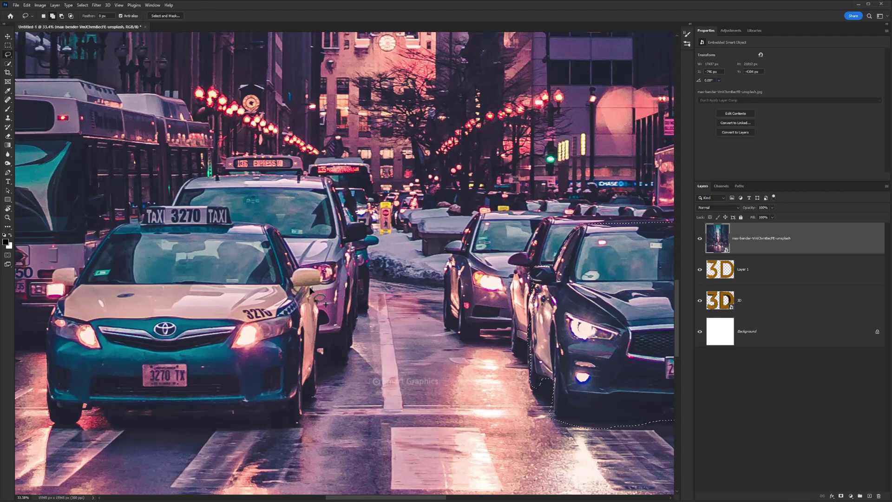
pyautogui.moveTo(320, 319)
pyautogui.mouseDown()
pyautogui.moveTo(316, 386)
pyautogui.moveTo(290, 424)
pyautogui.moveTo(81, 434)
pyautogui.moveTo(50, 417)
pyautogui.moveTo(50, 313)
pyautogui.moveTo(110, 230)
pyautogui.moveTo(142, 219)
pyautogui.moveTo(144, 207)
pyautogui.moveTo(216, 206)
pyautogui.moveTo(276, 227)
pyautogui.moveTo(324, 280)
pyautogui.moveTo(303, 274)
pyautogui.mouseUp()
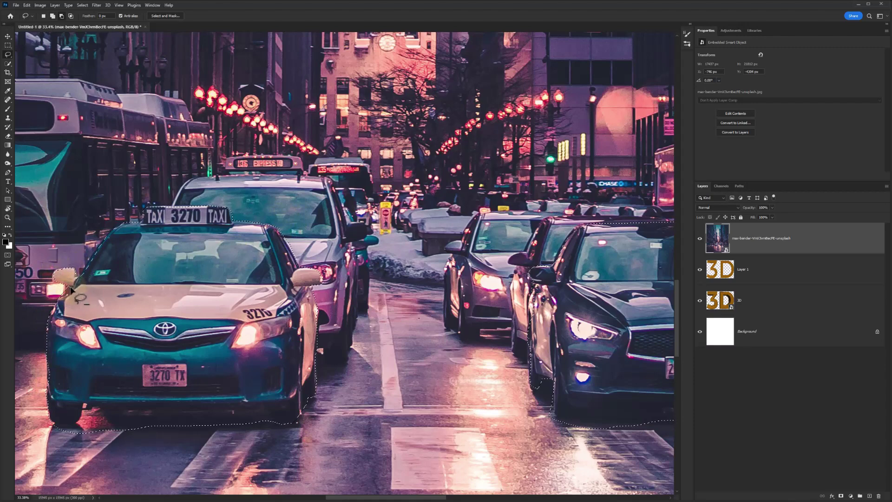
# - Hide the street photo layer, keeping the two-car selection active
pyautogui.keyDown('alt'); pyautogui.scroll(-5, 307, 272); pyautogui.keyUp('alt')
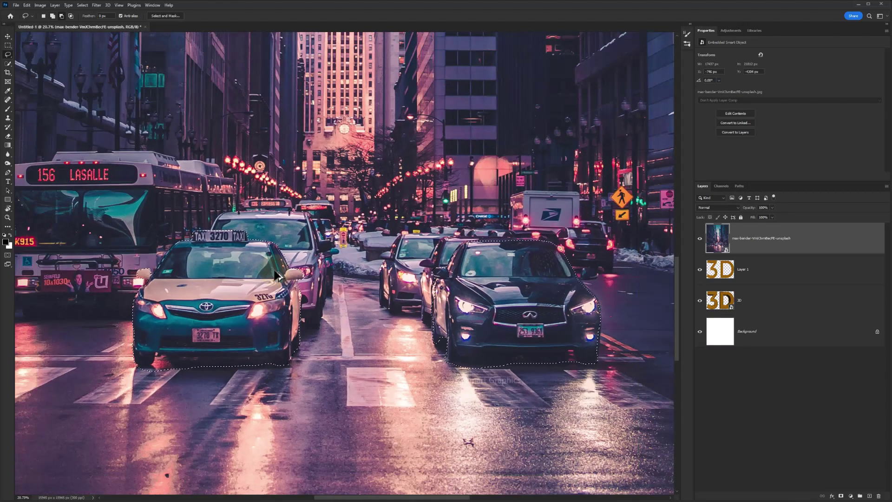
pyautogui.keyDown('alt'); pyautogui.scroll(-3, 306, 272); pyautogui.keyUp('alt')
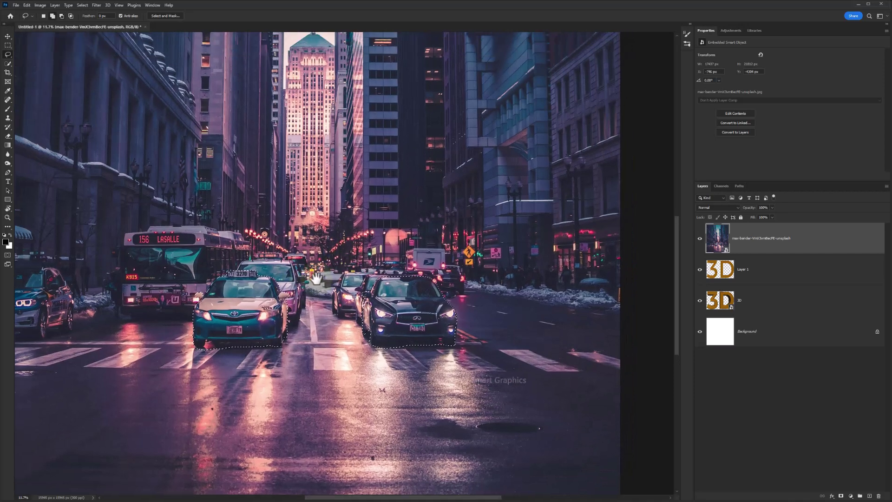
pyautogui.keyDown('alt'); pyautogui.scroll(-3, 318, 279); pyautogui.keyUp('alt')
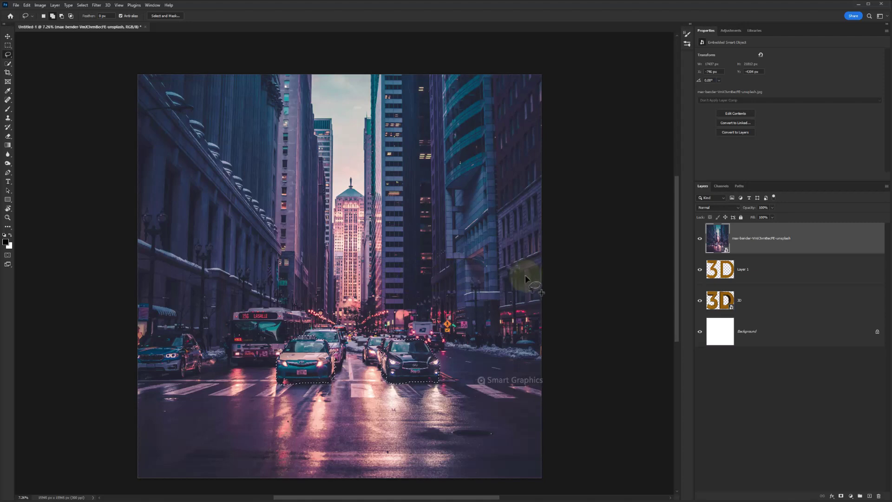
pyautogui.click(701, 242)
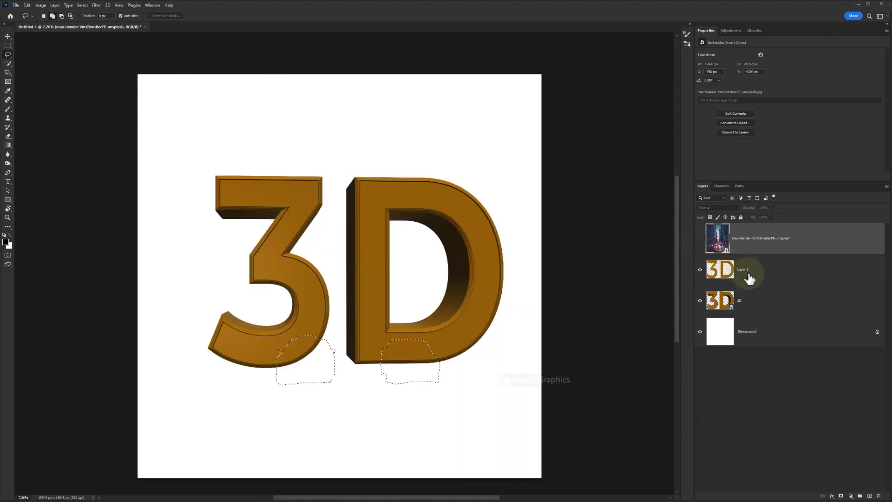
pyautogui.click(700, 242)
pyautogui.click(700, 242)
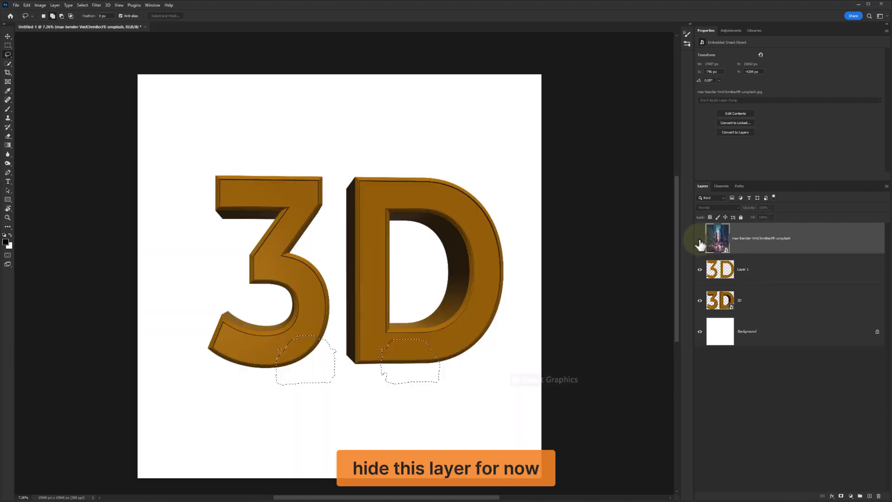
# - Add a layer mask to the 3D layer that hides the selected car areas, and copy that mask to Layer 1
pyautogui.click(743, 269)
pyautogui.click(741, 301)
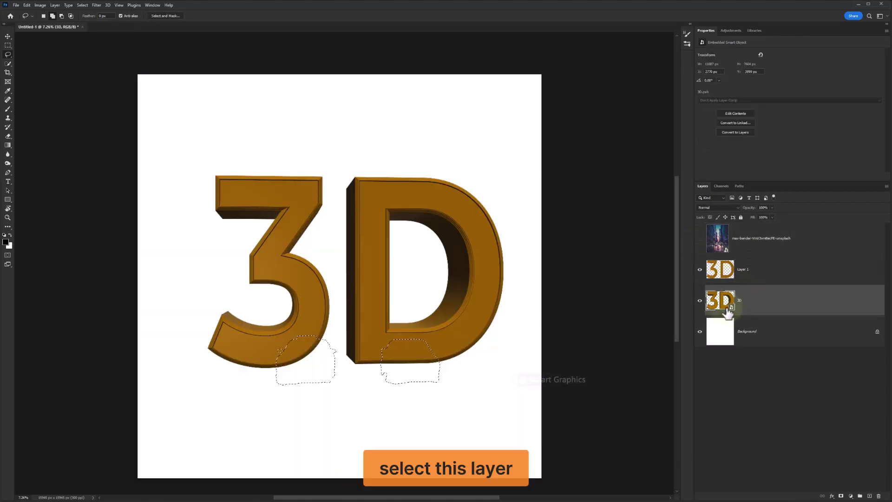
pyautogui.click(750, 299)
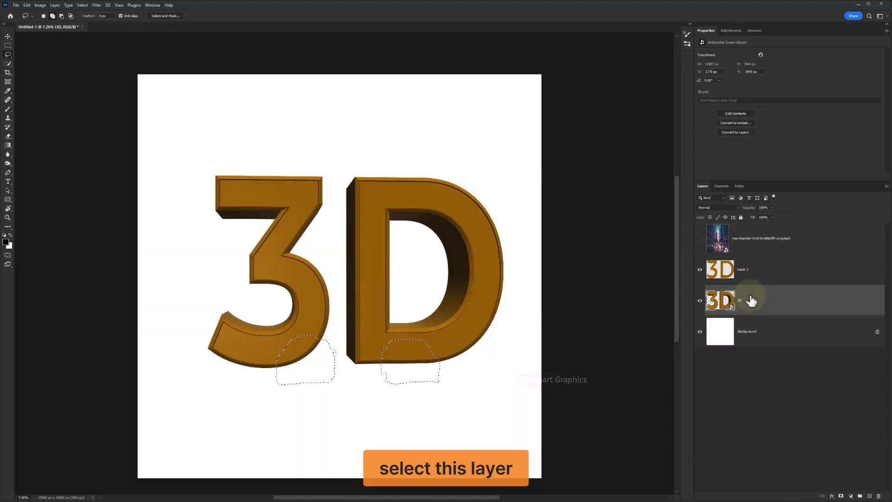
pyautogui.keyDown('alt'); pyautogui.click(841, 496); pyautogui.keyUp('alt')
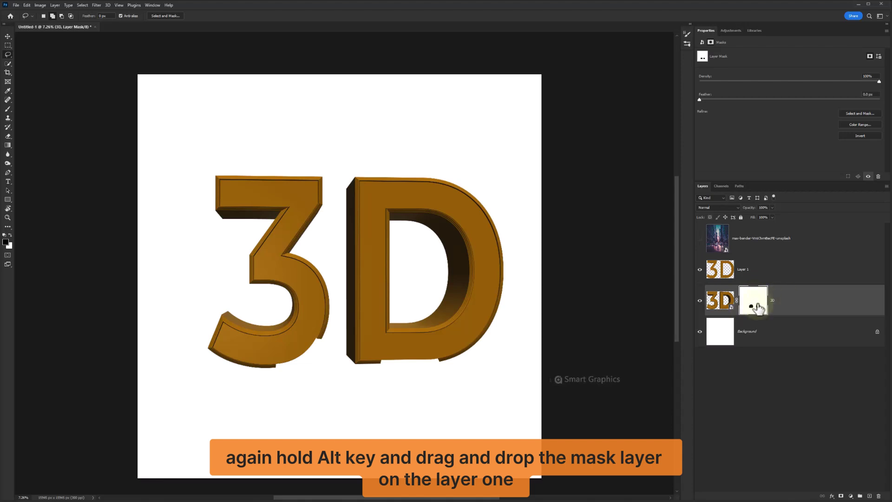
pyautogui.moveTo(753, 306); pyautogui.dragTo(752, 270)
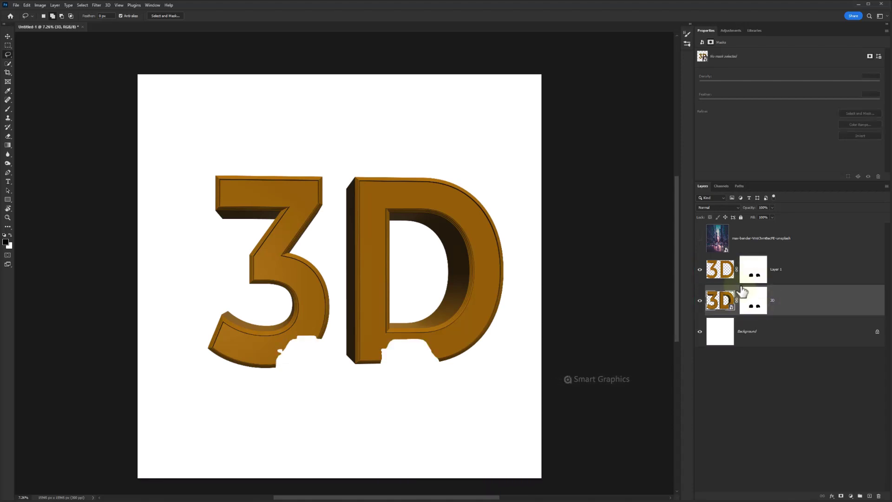
# - Show the street photo layer again and move it beneath the 3D layer, just above the Background
pyautogui.click(699, 241)
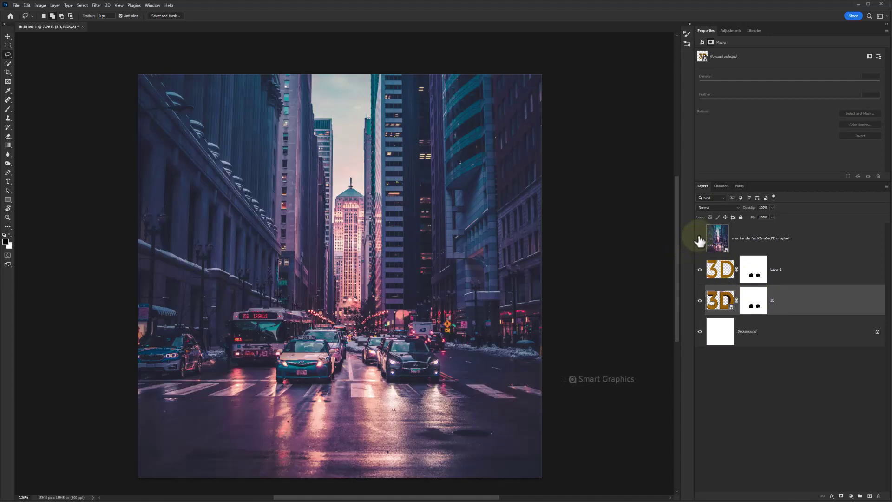
pyautogui.click(764, 246)
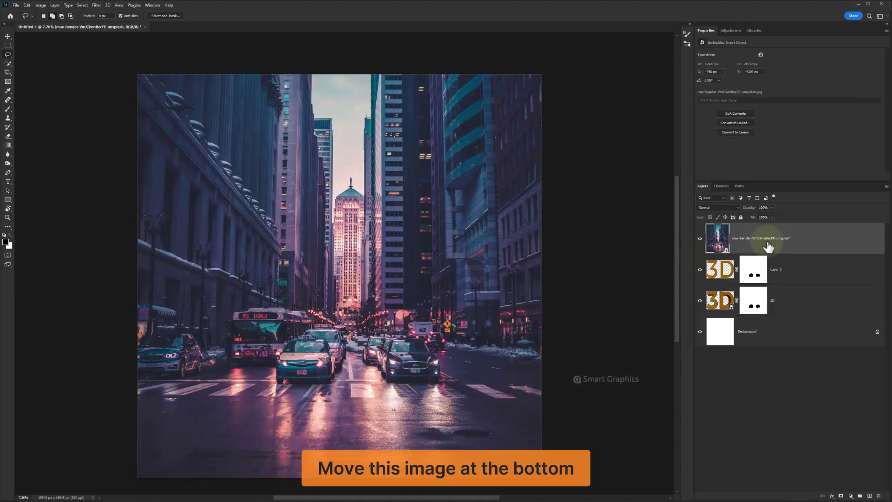
pyautogui.moveTo(768, 247); pyautogui.dragTo(771, 312)
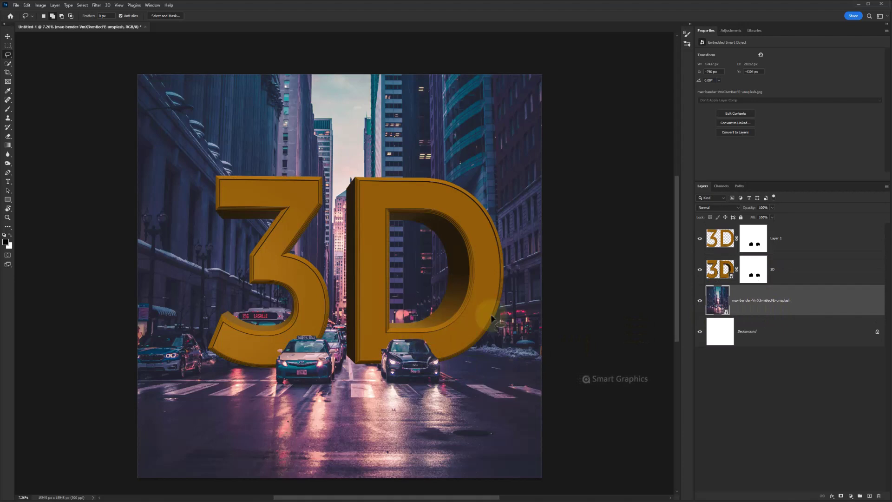
# - Place the night tram street image above Layer 1, scale it to about 131% and position it over the 3D letters
pyautogui.click(789, 245)
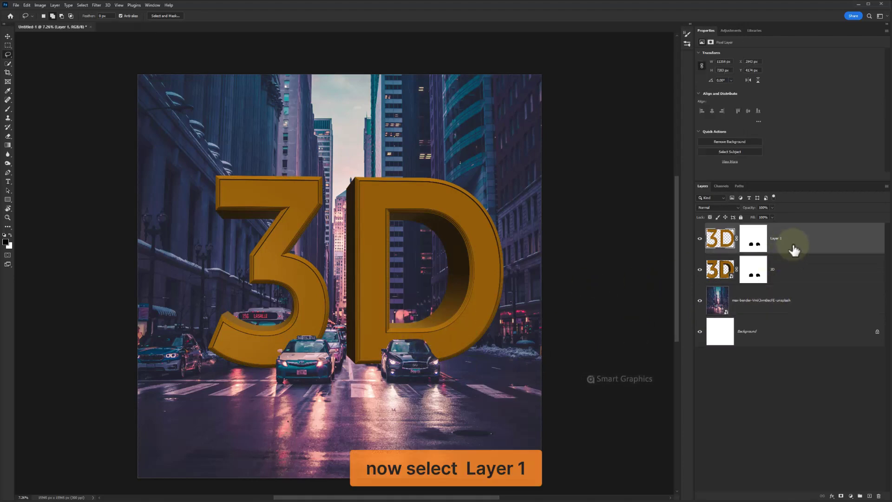
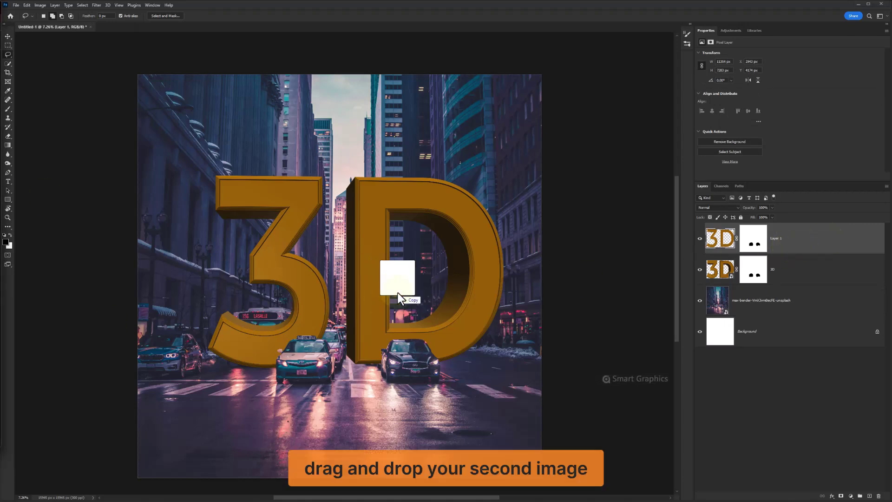
pyautogui.moveTo(397, 293); pyautogui.dragTo(379, 294)
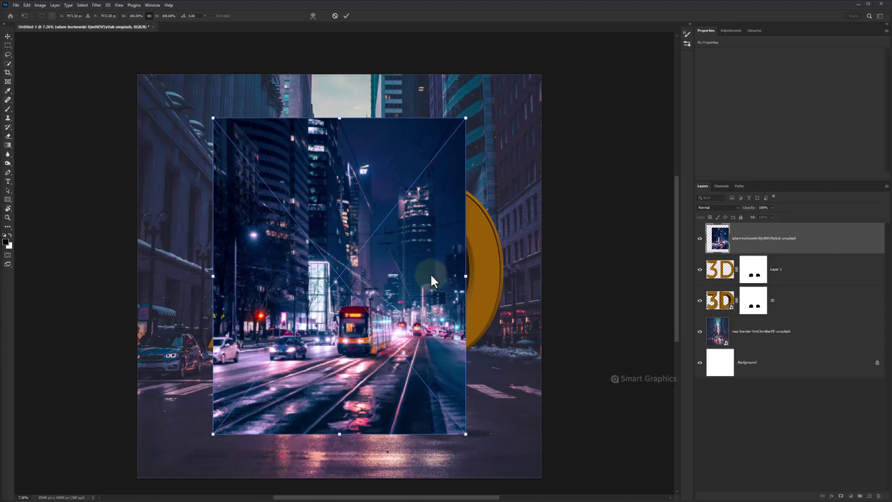
pyautogui.moveTo(466, 276); pyautogui.dragTo(516, 276)
pyautogui.moveTo(213, 276); pyautogui.dragTo(184, 277)
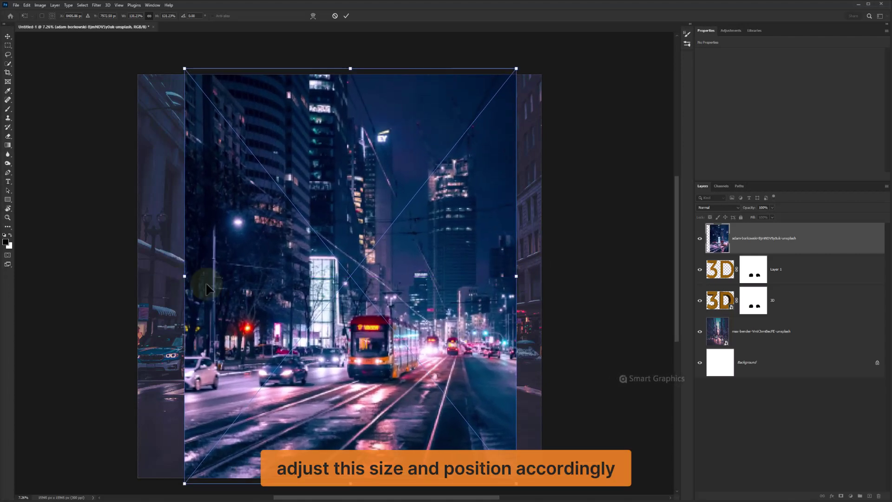
pyautogui.moveTo(349, 310); pyautogui.dragTo(346, 287)
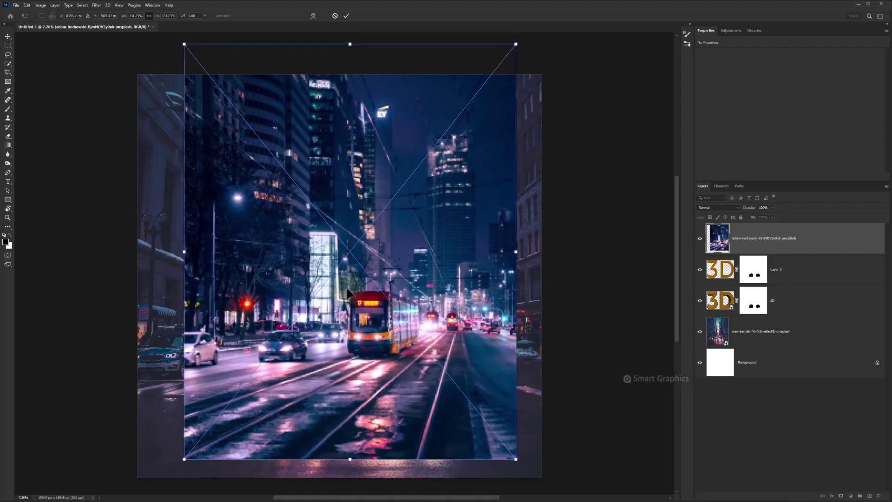
pyautogui.press('Return')
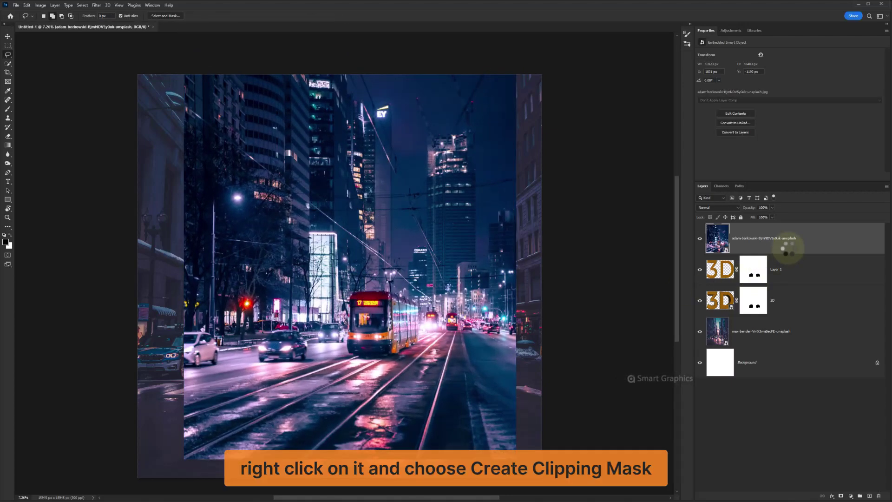
# - Clip the tram image to Layer 1 and shift it so the red tram sits inside the D's front face
pyautogui.rightClick(784, 250)
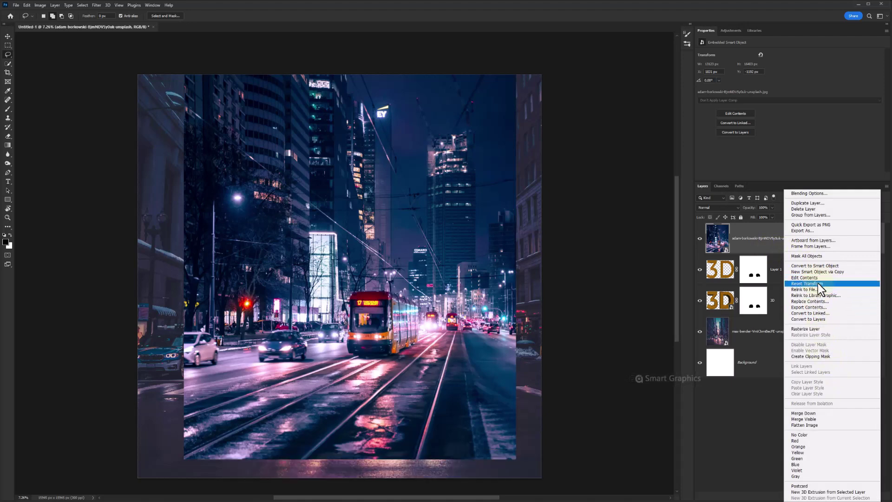
pyautogui.click(803, 356)
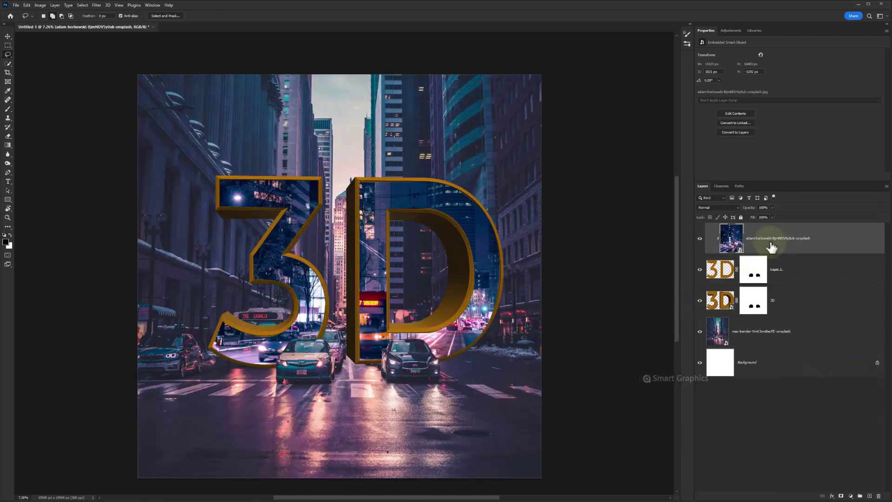
pyautogui.press('b')
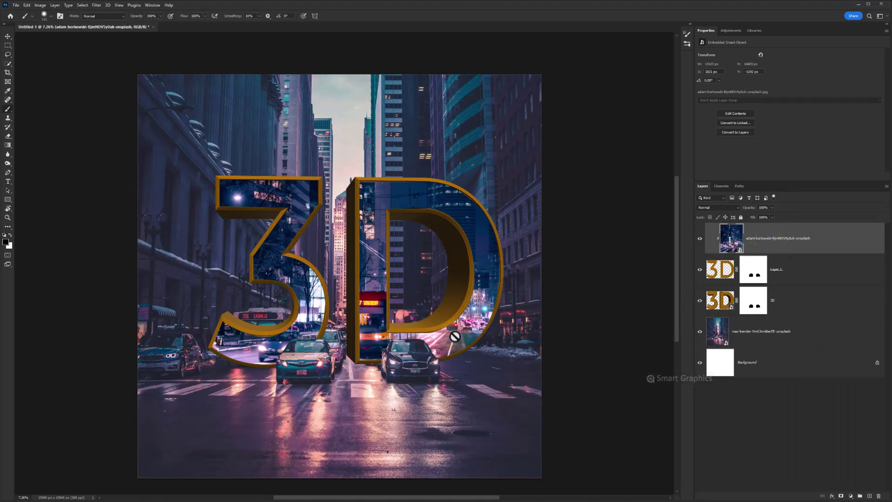
pyautogui.press('v')
pyautogui.moveTo(467, 341); pyautogui.dragTo(481, 325)
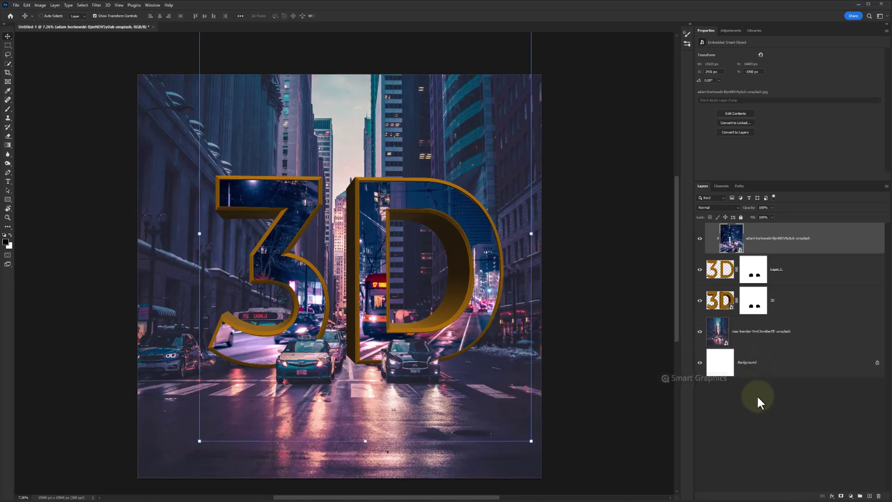
# - Create a new layer named shadow above the 3D layer and clip it to that layer
pyautogui.click(786, 303)
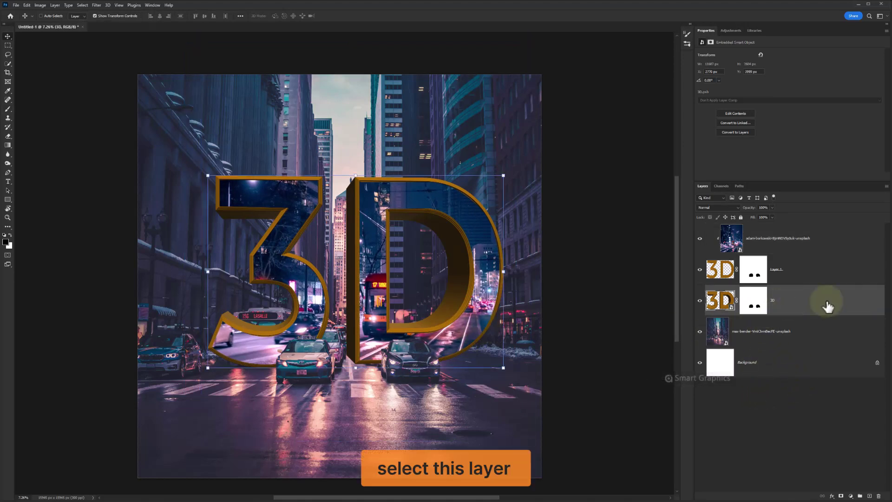
pyautogui.click(869, 496)
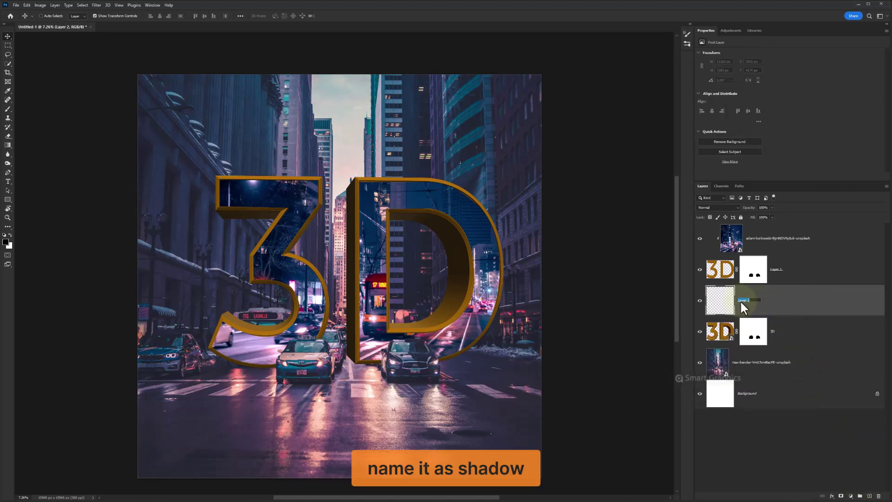
pyautogui.write('shadow')
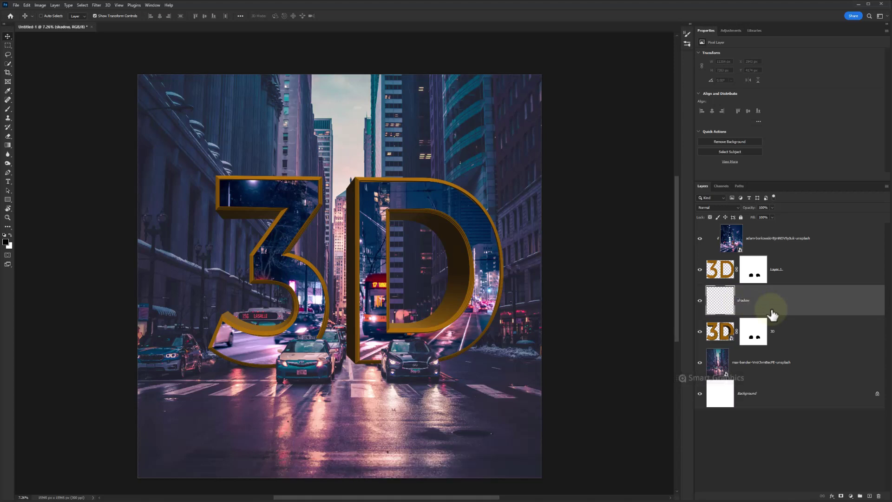
pyautogui.rightClick(765, 310)
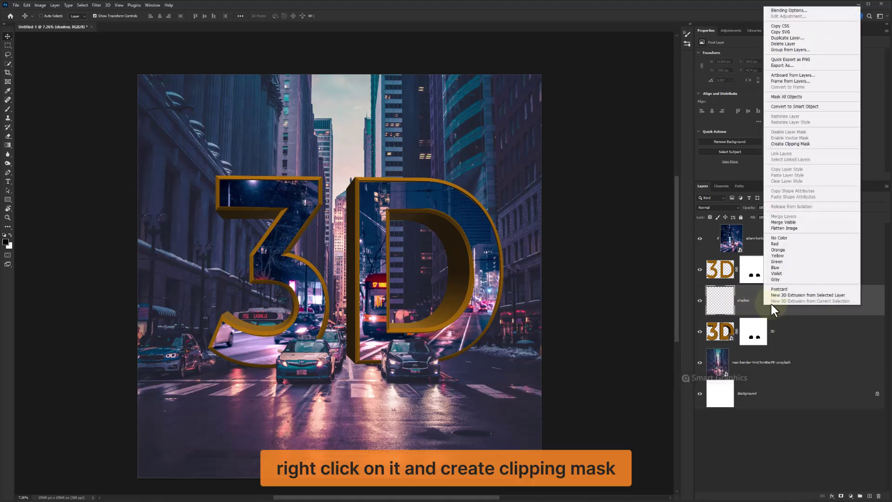
pyautogui.click(786, 144)
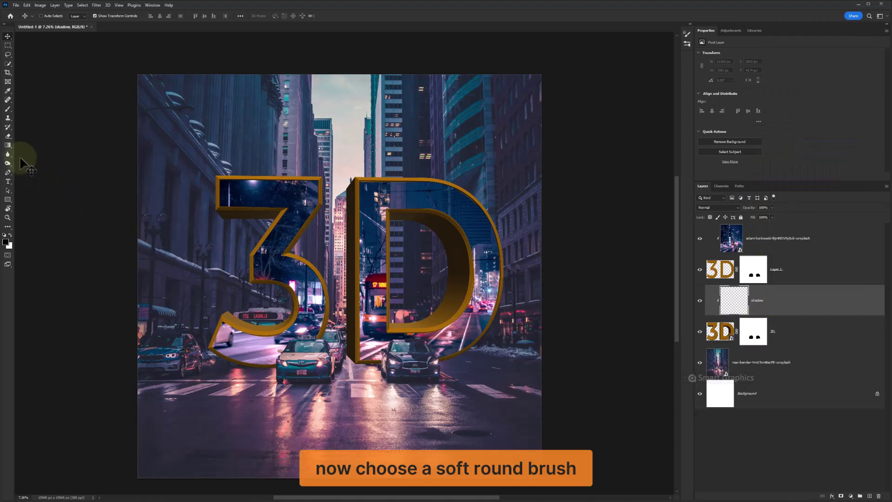
# - Paint black shading along the lower parts of the 3D letters with a large Soft Round brush
pyautogui.click(8, 109)
pyautogui.rightClick(310, 255)
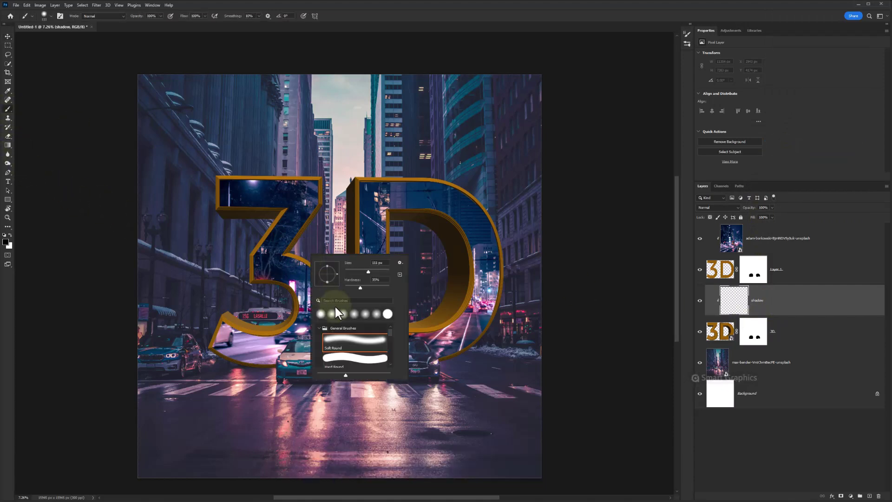
pyautogui.doubleClick(349, 343)
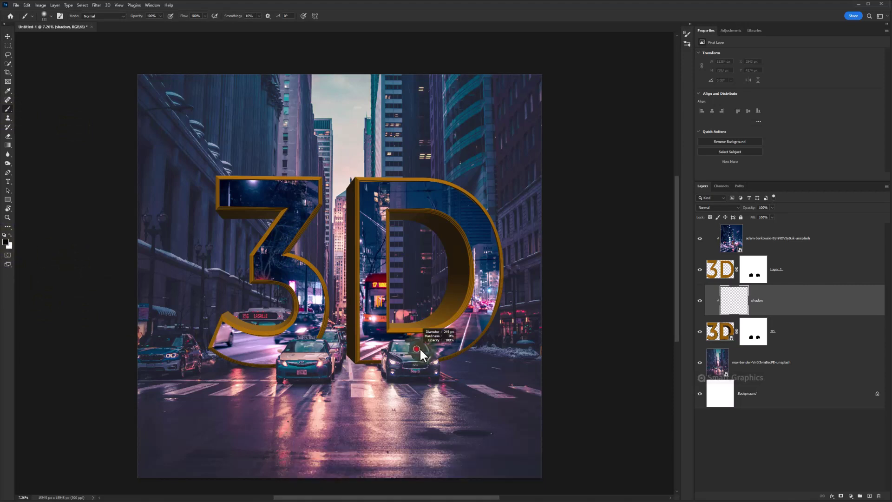
pyautogui.moveTo(430, 353)
pyautogui.mouseDown()
pyautogui.moveTo(447, 370)
pyautogui.moveTo(431, 371)
pyautogui.moveTo(417, 353)
pyautogui.moveTo(396, 362)
pyautogui.mouseUp()
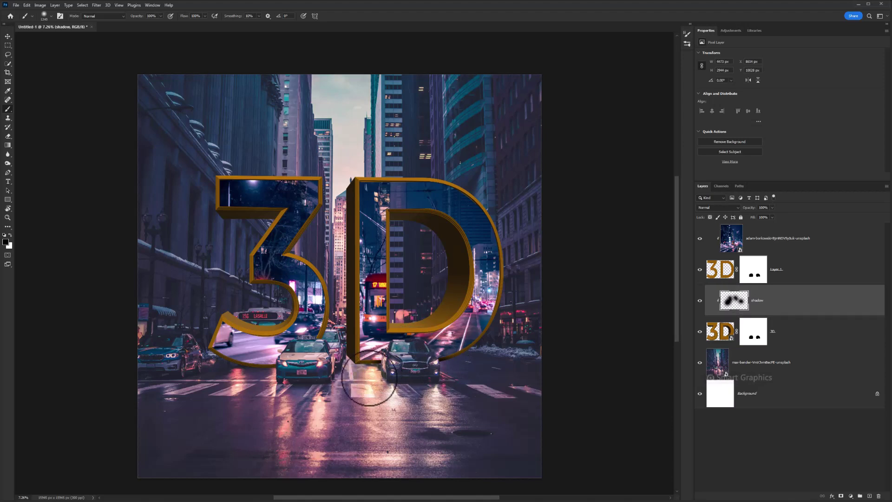
pyautogui.moveTo(378, 367)
pyautogui.mouseDown()
pyautogui.moveTo(366, 349)
pyautogui.moveTo(343, 374)
pyautogui.moveTo(326, 363)
pyautogui.moveTo(324, 346)
pyautogui.moveTo(306, 371)
pyautogui.moveTo(254, 392)
pyautogui.mouseUp()
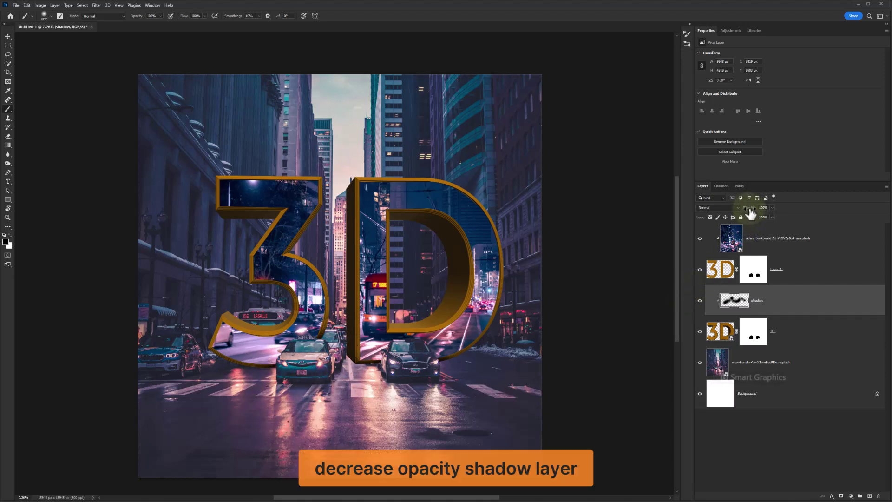
# - Reduce the clipped shadow layer's opacity to about 83% and paint more shading along the 3's lower and outer edges
pyautogui.moveTo(751, 211); pyautogui.dragTo(747, 213)
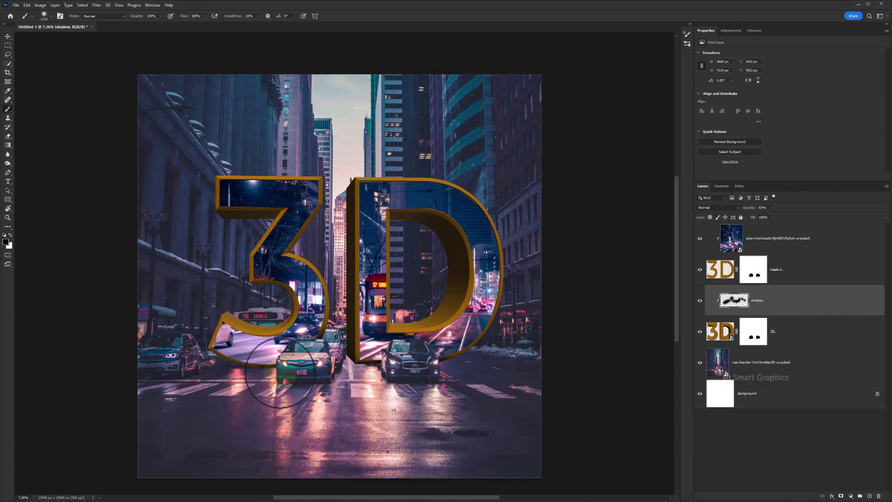
pyautogui.moveTo(279, 372)
pyautogui.mouseDown()
pyautogui.moveTo(246, 369)
pyautogui.moveTo(252, 375)
pyautogui.moveTo(241, 385)
pyautogui.moveTo(204, 384)
pyautogui.moveTo(193, 373)
pyautogui.moveTo(189, 344)
pyautogui.moveTo(202, 300)
pyautogui.moveTo(181, 321)
pyautogui.moveTo(194, 314)
pyautogui.moveTo(185, 342)
pyautogui.moveTo(198, 279)
pyautogui.moveTo(228, 242)
pyautogui.moveTo(198, 237)
pyautogui.moveTo(183, 203)
pyautogui.moveTo(186, 182)
pyautogui.moveTo(229, 255)
pyautogui.mouseUp()
pyautogui.moveTo(410, 399)
pyautogui.mouseDown()
pyautogui.moveTo(368, 403)
pyautogui.moveTo(353, 393)
pyautogui.moveTo(333, 367)
pyautogui.moveTo(337, 337)
pyautogui.moveTo(358, 344)
pyautogui.mouseUp()
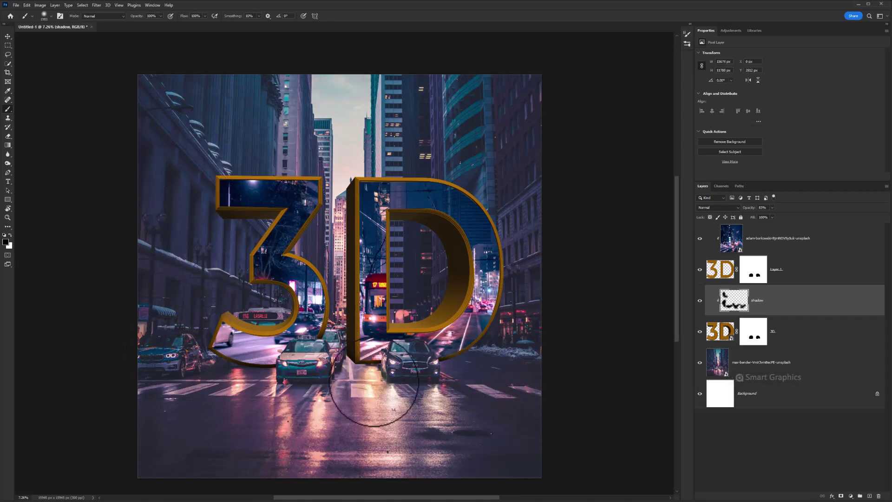
# - Create a new layer named shadow directly above the street photo layer
pyautogui.click(768, 370)
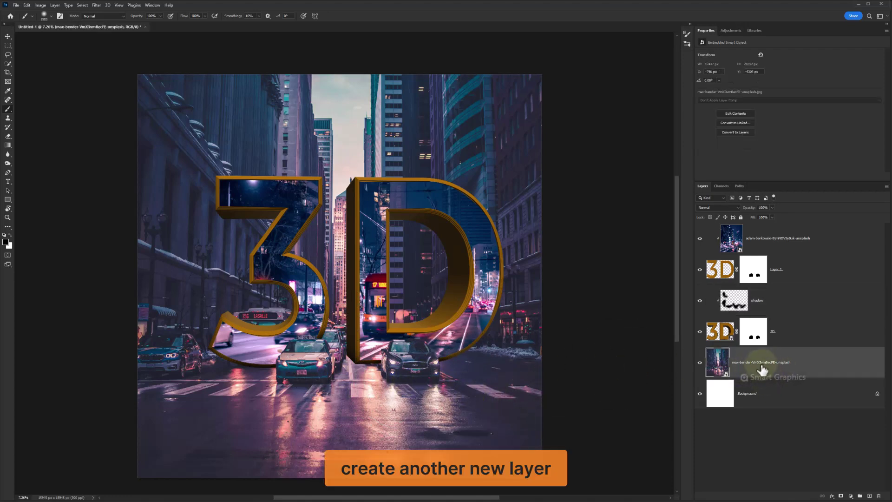
pyautogui.click(870, 495)
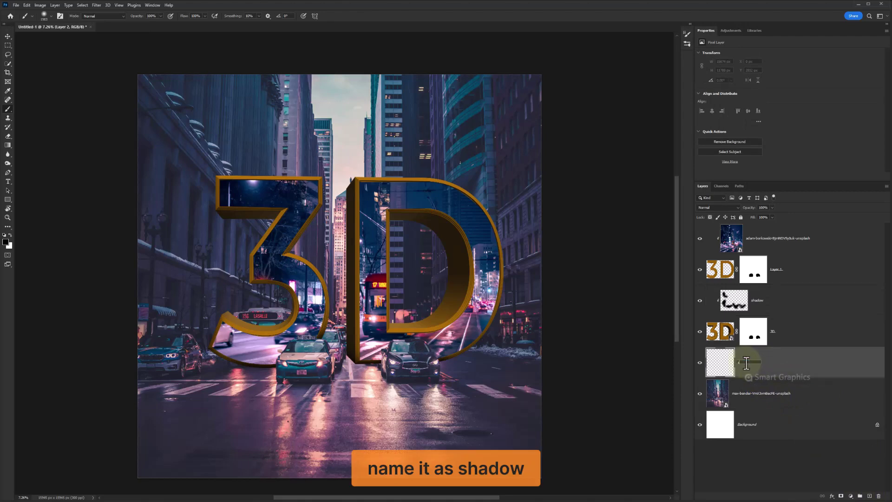
pyautogui.write('shadow')
pyautogui.press('Return')
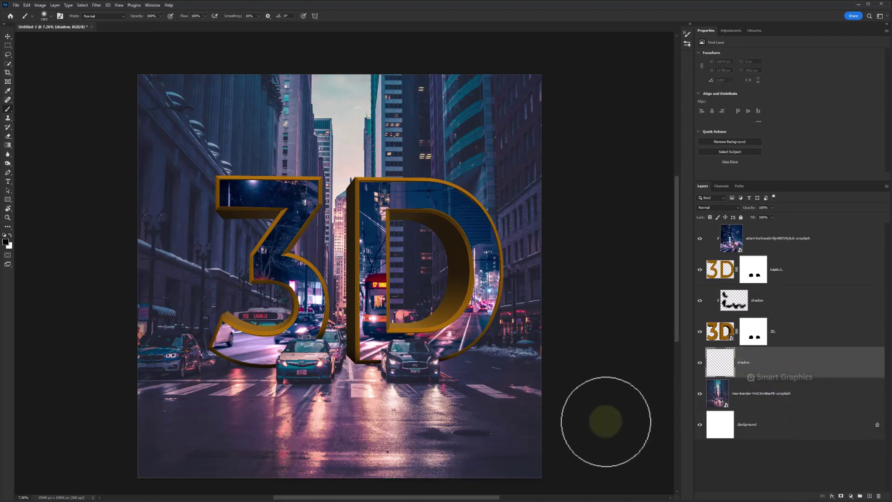
# - Try painting a ground shadow beside the dark car with an enlarged soft brush, and undo the dab
pyautogui.scroll(4, 432, 358)
pyautogui.moveTo(432, 355)
pyautogui.mouseDown()
pyautogui.moveTo(419, 369)
pyautogui.moveTo(443, 376)
pyautogui.moveTo(443, 367)
pyautogui.mouseUp()
pyautogui.scroll(-2, 418, 369)
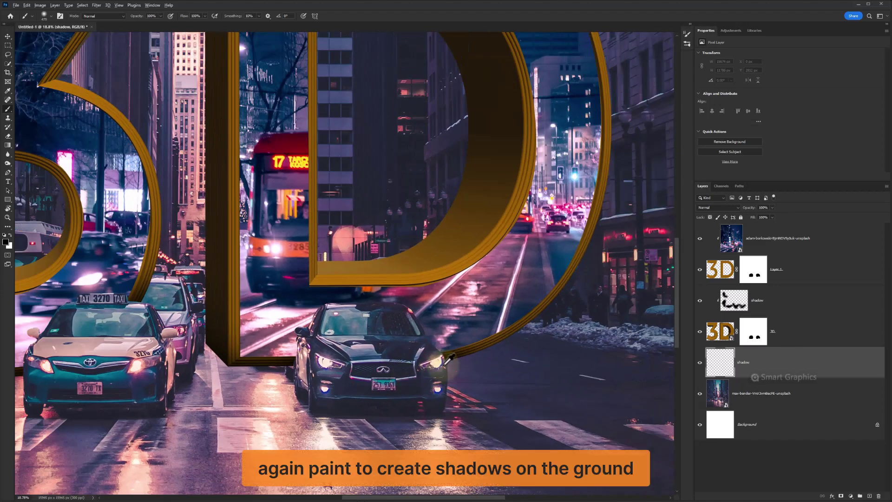
pyautogui.scroll(1, 443, 357)
pyautogui.press(']')
pyautogui.press(']')
pyautogui.press(']')
pyautogui.press(']')
pyautogui.press(']')
pyautogui.press(']')
pyautogui.scroll(-2, 461, 354)
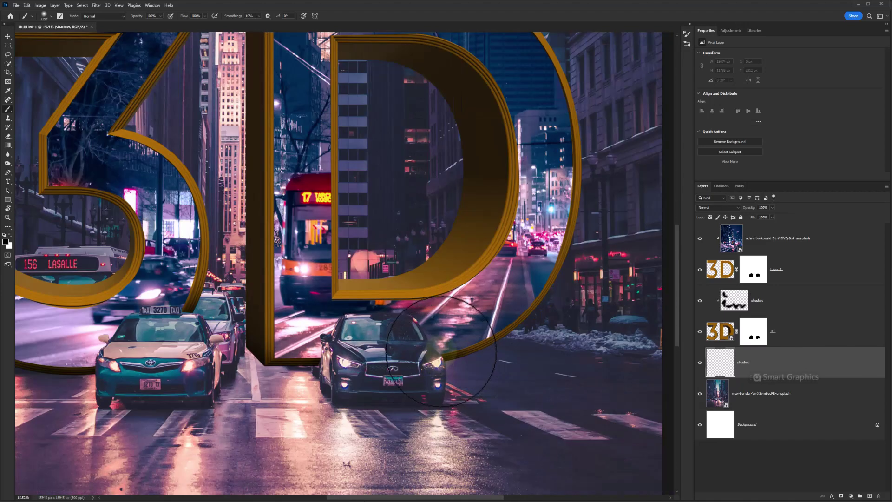
pyautogui.click(438, 358)
pyautogui.hotkey('ctrl', 'z')
# - Shrink the brush and paint a soft black ground shadow under the D's base between the taxi and the dark car
pyautogui.press('[')
pyautogui.press('[')
pyautogui.press('[')
pyautogui.press('[')
pyautogui.press('[')
pyautogui.press('[')
pyautogui.press('[')
pyautogui.press('[')
pyautogui.press('[')
pyautogui.scroll(-1, 432, 362)
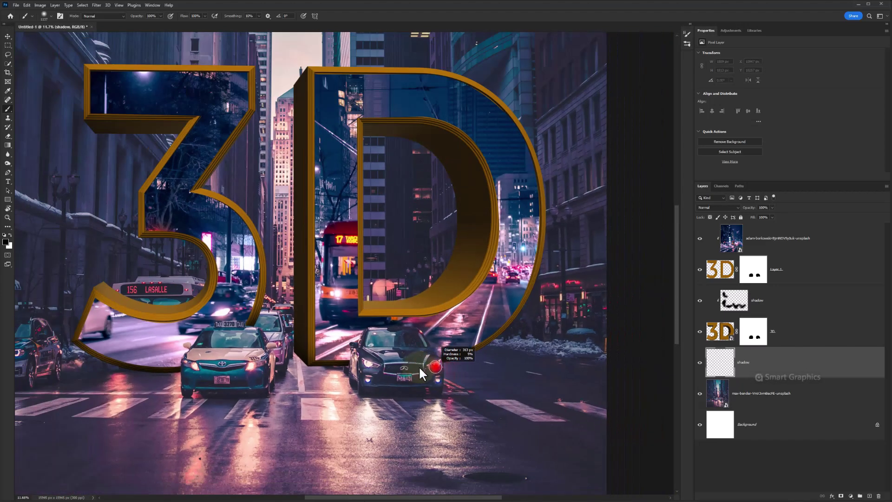
pyautogui.scroll(2, 419, 366)
pyautogui.moveTo(333, 355)
pyautogui.mouseDown()
pyautogui.moveTo(300, 357)
pyautogui.moveTo(277, 344)
pyautogui.moveTo(308, 362)
pyautogui.moveTo(273, 356)
pyautogui.moveTo(299, 376)
pyautogui.mouseUp()
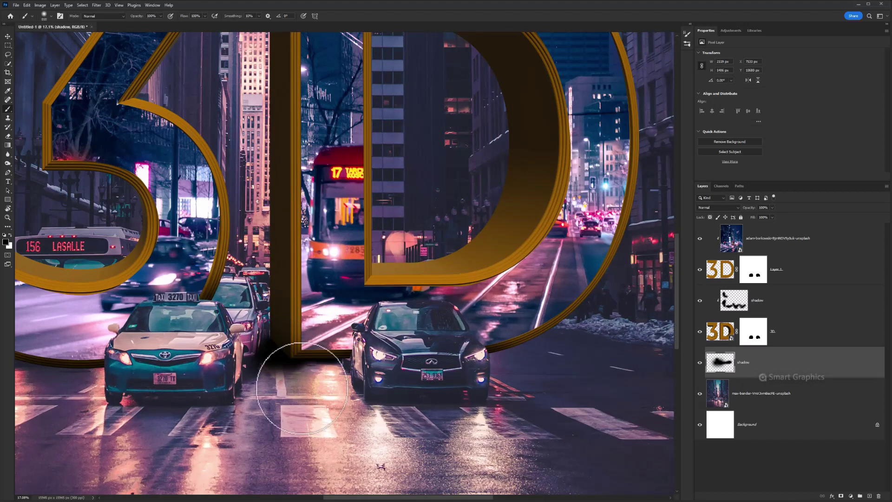
# - Erase the excess ground shadow between the two cars with a large Soft Round eraser, and lower the eraser's opacity to 39%
pyautogui.click(7, 136)
pyautogui.rightClick(297, 263)
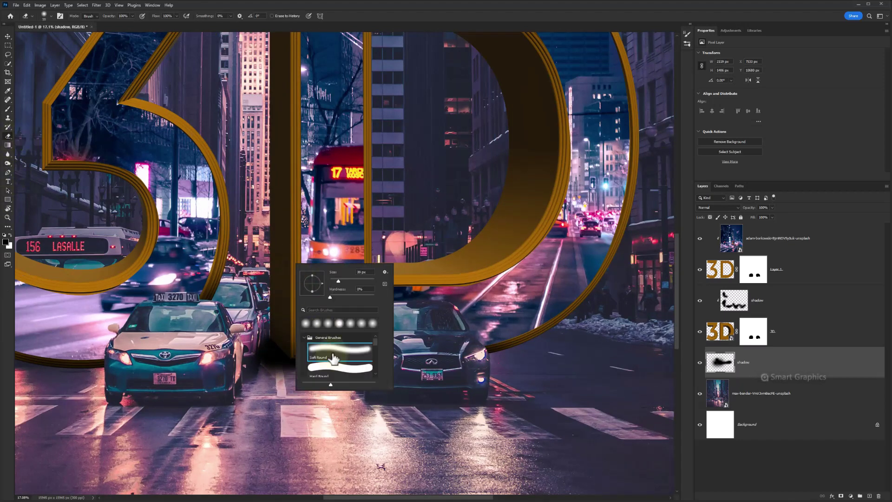
pyautogui.moveTo(307, 406)
pyautogui.mouseDown()
pyautogui.moveTo(220, 390)
pyautogui.moveTo(223, 325)
pyautogui.mouseUp()
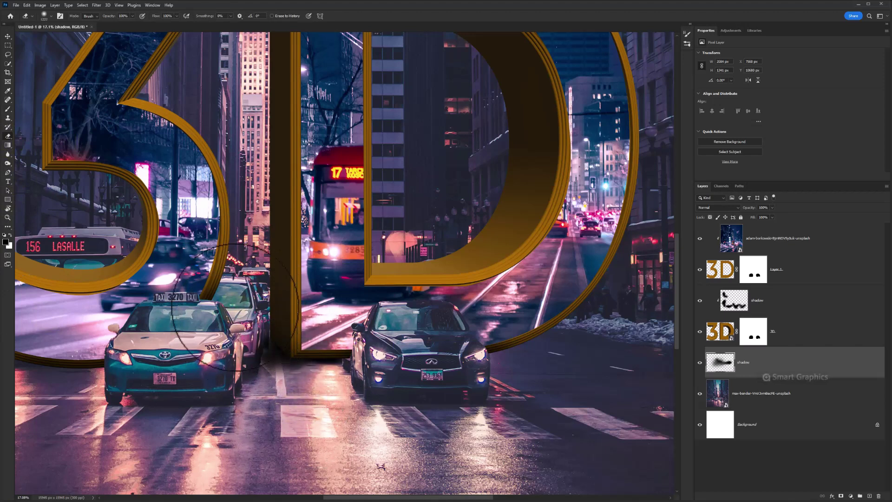
pyautogui.moveTo(111, 16); pyautogui.dragTo(88, 16)
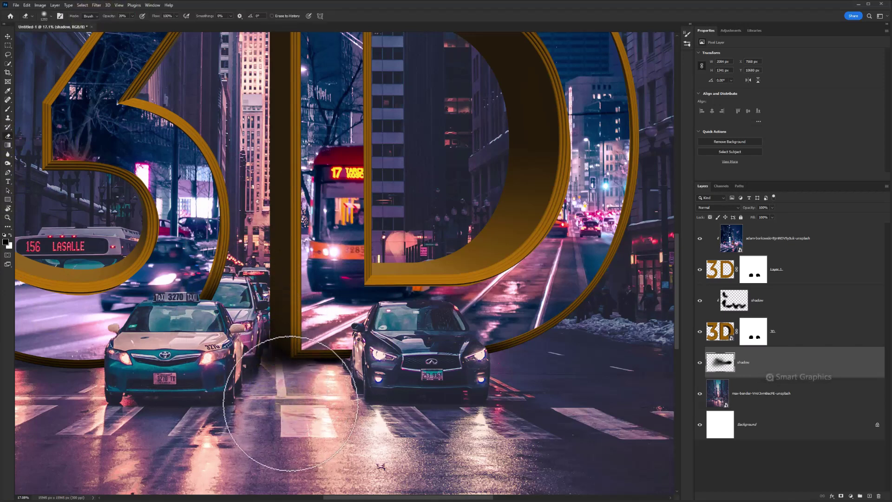
pyautogui.scroll(-3, 298, 404)
pyautogui.press('b')
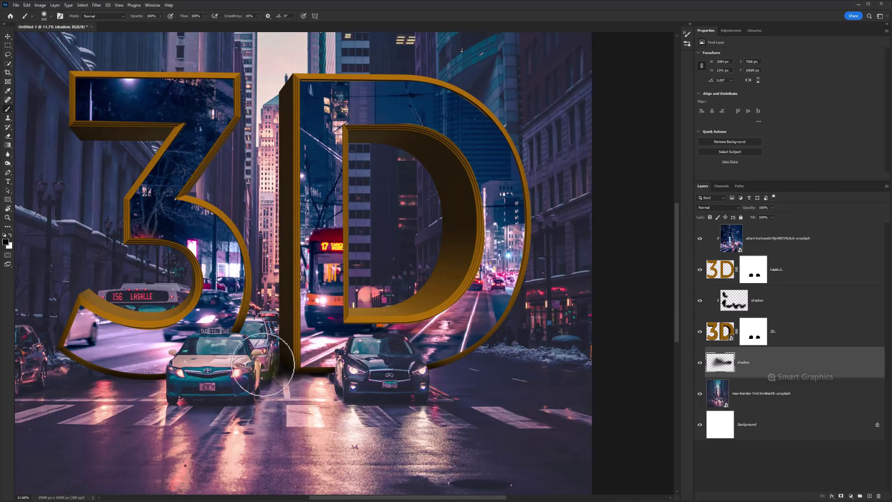
# - Set the brush opacity to 91% and paint a soft black ground shadow under the base of the 3, beside the taxi
pyautogui.click(135, 15)
pyautogui.moveTo(324, 420)
pyautogui.mouseDown()
pyautogui.moveTo(300, 370)
pyautogui.moveTo(163, 385)
pyautogui.mouseUp()
pyautogui.press('9')
pyautogui.press('1')
pyautogui.moveTo(79, 255); pyautogui.dragTo(163, 260)
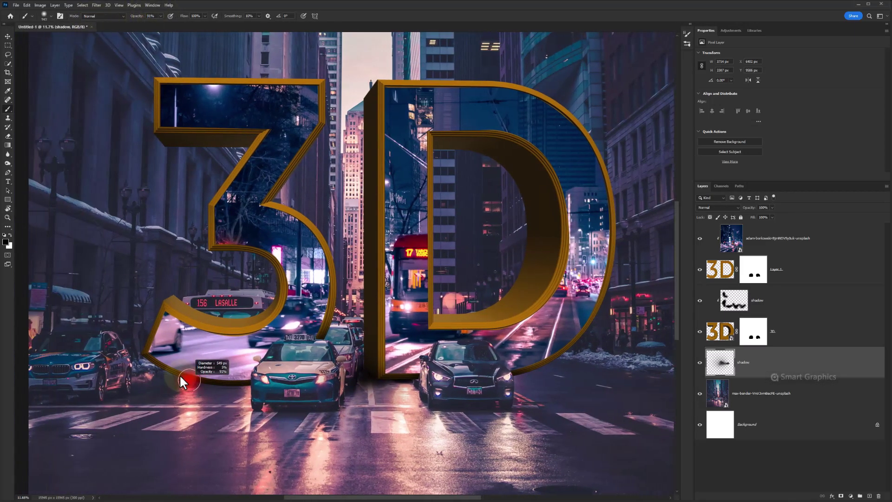
pyautogui.moveTo(218, 374)
pyautogui.mouseDown()
pyautogui.moveTo(161, 369)
pyautogui.moveTo(138, 380)
pyautogui.moveTo(232, 369)
pyautogui.moveTo(223, 371)
pyautogui.moveTo(245, 384)
pyautogui.moveTo(179, 366)
pyautogui.mouseUp()
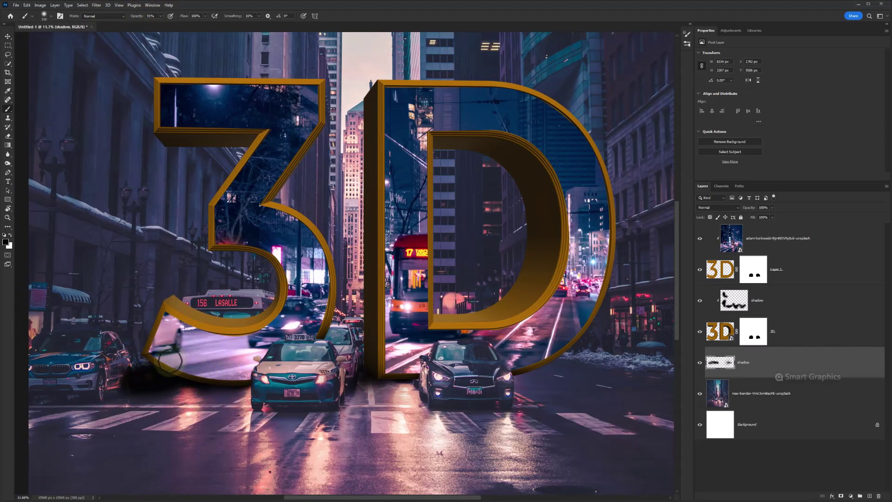
# - Erase the excess ground shadow between the parked car and the 3 with the large soft eraser
pyautogui.press('e')
pyautogui.moveTo(76, 354)
pyautogui.mouseDown()
pyautogui.moveTo(149, 342)
pyautogui.moveTo(120, 366)
pyautogui.mouseUp()
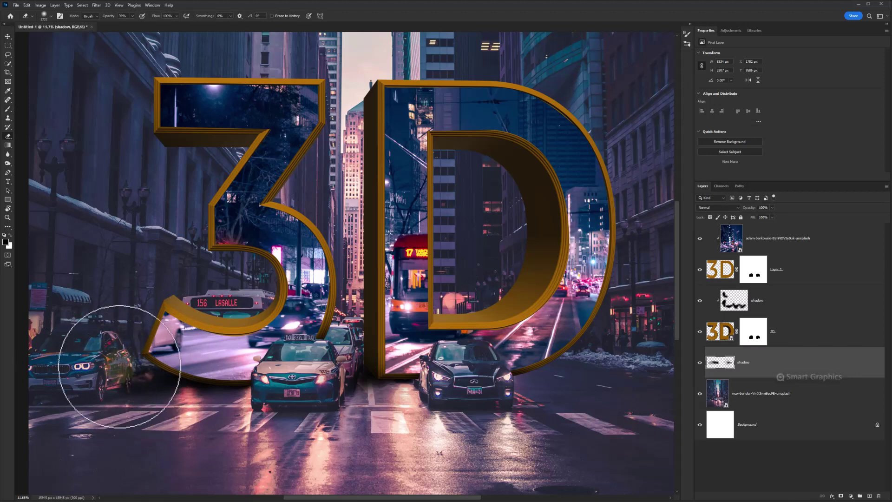
pyautogui.scroll(-3, 212, 315)
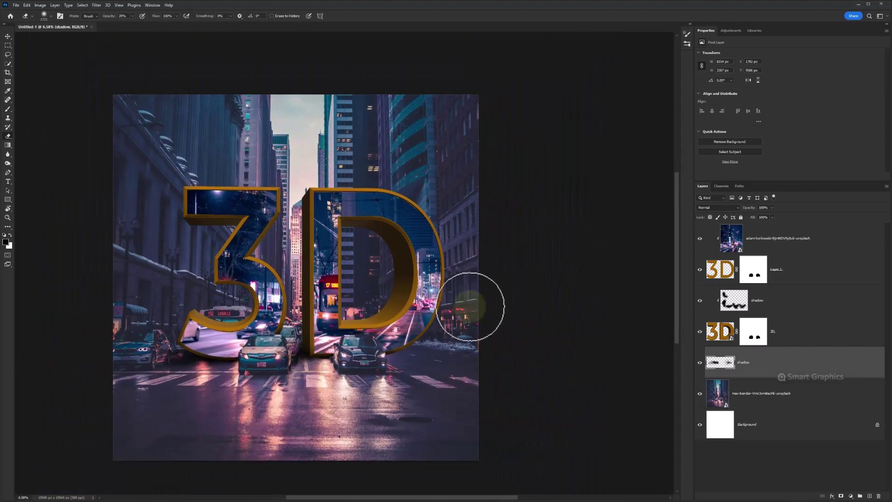
# - Add a Black & White adjustment layer directly above the street photo layer
pyautogui.click(754, 396)
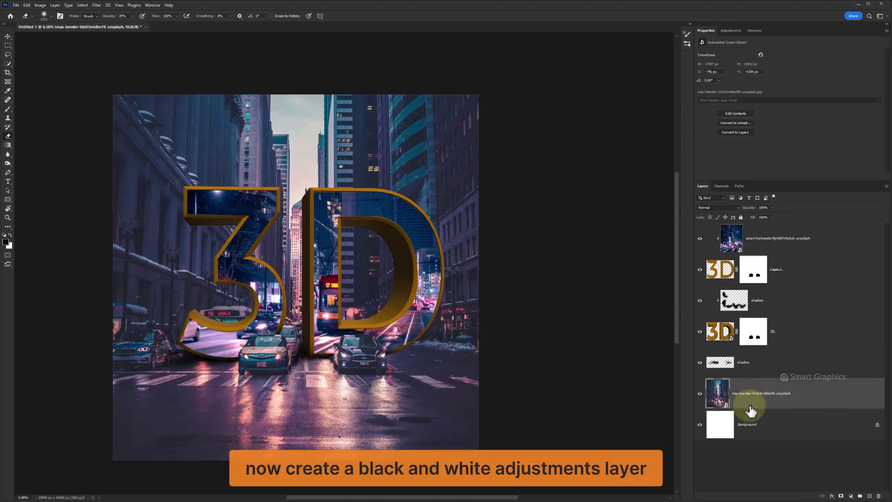
pyautogui.click(851, 496)
pyautogui.click(852, 442)
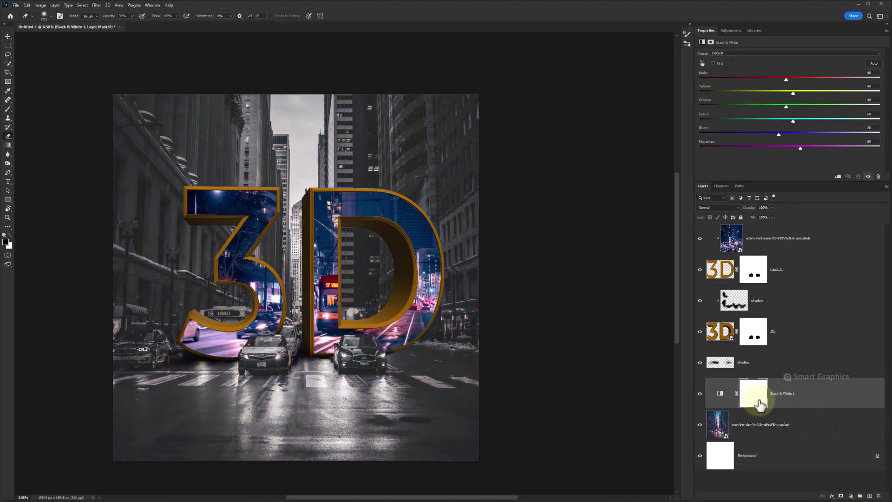
# - Paint black over the dark car on the Black & White layer's mask, using a smaller brush for the bumper and edges
pyautogui.click(754, 394)
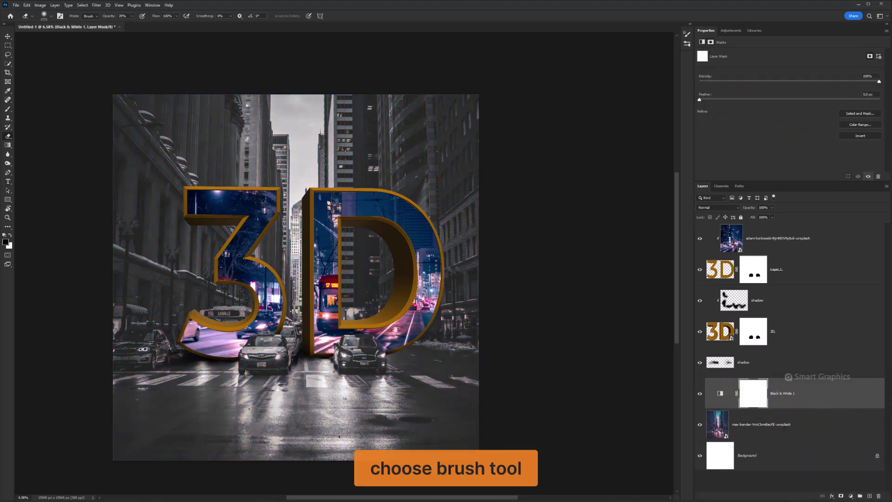
pyautogui.click(8, 110)
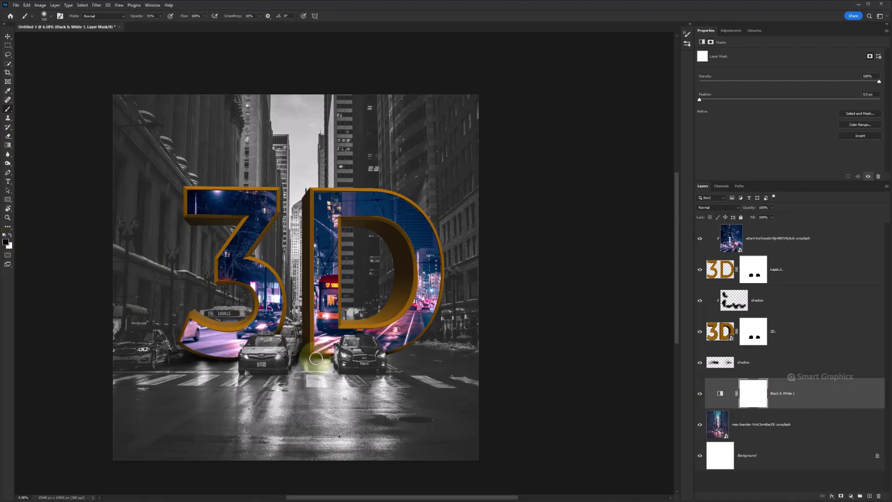
pyautogui.scroll(4, 337, 354)
pyautogui.scroll(1, 337, 354)
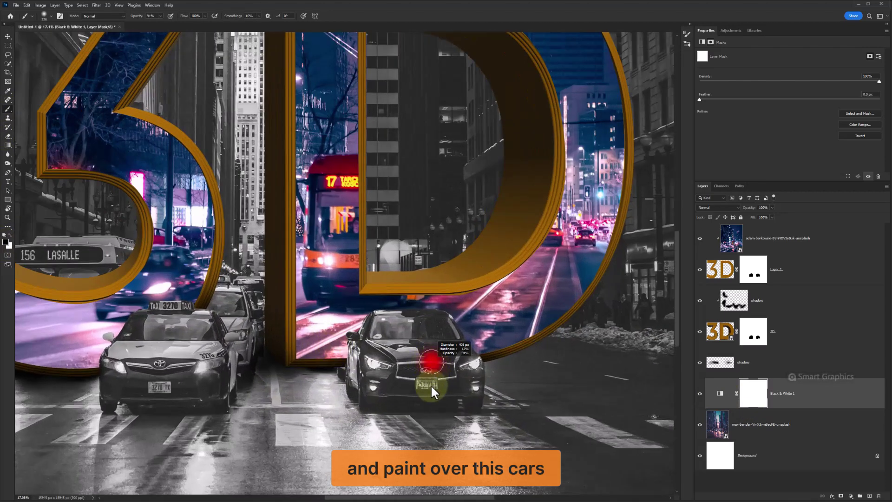
pyautogui.scroll(1, 422, 395)
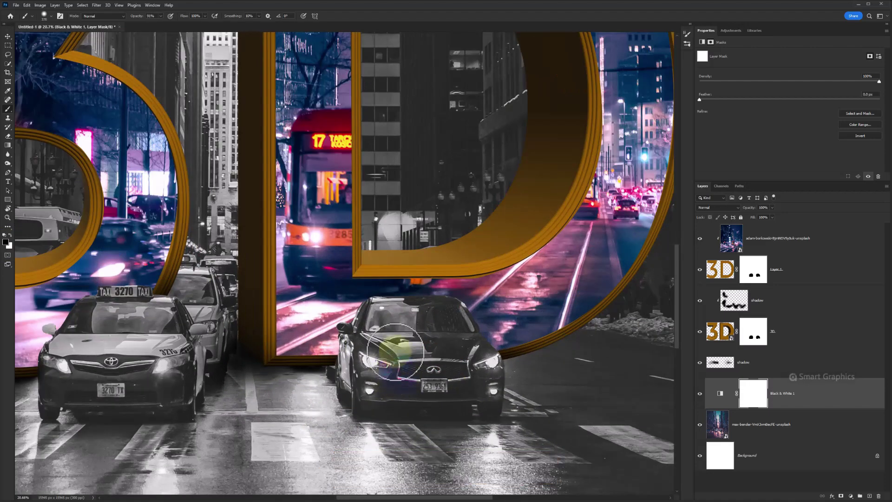
pyautogui.moveTo(395, 352)
pyautogui.mouseDown()
pyautogui.moveTo(372, 310)
pyautogui.moveTo(449, 307)
pyautogui.moveTo(455, 336)
pyautogui.moveTo(418, 325)
pyautogui.moveTo(447, 314)
pyautogui.moveTo(468, 355)
pyautogui.moveTo(471, 346)
pyautogui.moveTo(487, 361)
pyautogui.moveTo(493, 400)
pyautogui.moveTo(478, 361)
pyautogui.mouseUp()
pyautogui.press('[')
pyautogui.press('[')
pyautogui.press('[')
pyautogui.click(428, 393)
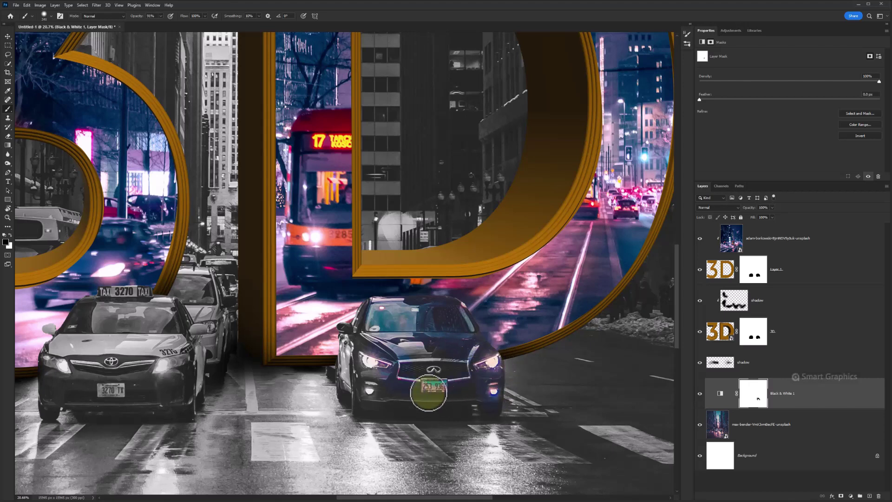
pyautogui.moveTo(428, 392)
pyautogui.mouseDown()
pyautogui.moveTo(360, 394)
pyautogui.moveTo(356, 375)
pyautogui.moveTo(345, 374)
pyautogui.moveTo(350, 334)
pyautogui.moveTo(379, 322)
pyautogui.moveTo(371, 374)
pyautogui.moveTo(392, 345)
pyautogui.moveTo(391, 366)
pyautogui.moveTo(354, 402)
pyautogui.moveTo(363, 410)
pyautogui.moveTo(385, 385)
pyautogui.moveTo(446, 372)
pyautogui.moveTo(405, 363)
pyautogui.moveTo(430, 336)
pyautogui.moveTo(399, 345)
pyautogui.moveTo(439, 334)
pyautogui.moveTo(401, 342)
pyautogui.mouseUp()
# - Enlarge the brush and paint black over the taxi on the Black & White layer's mask to restore its color
pyautogui.press(']')
pyautogui.press(']')
pyautogui.press(']')
pyautogui.hscroll(-5, 402, 342)
pyautogui.moveTo(273, 376)
pyautogui.mouseDown()
pyautogui.moveTo(228, 328)
pyautogui.moveTo(262, 315)
pyautogui.moveTo(257, 303)
pyautogui.moveTo(216, 297)
pyautogui.moveTo(197, 297)
pyautogui.moveTo(184, 314)
pyautogui.moveTo(176, 307)
pyautogui.moveTo(149, 345)
pyautogui.moveTo(145, 334)
pyautogui.moveTo(136, 401)
pyautogui.moveTo(150, 390)
pyautogui.moveTo(268, 401)
pyautogui.moveTo(275, 355)
pyautogui.moveTo(268, 388)
pyautogui.moveTo(230, 365)
pyautogui.moveTo(181, 391)
pyautogui.moveTo(202, 357)
pyautogui.moveTo(182, 358)
pyautogui.moveTo(222, 365)
pyautogui.moveTo(268, 401)
pyautogui.moveTo(279, 330)
pyautogui.moveTo(262, 329)
pyautogui.moveTo(253, 304)
pyautogui.moveTo(219, 304)
pyautogui.moveTo(174, 330)
pyautogui.moveTo(144, 392)
pyautogui.moveTo(135, 363)
pyautogui.moveTo(142, 348)
pyautogui.moveTo(199, 369)
pyautogui.mouseUp()
pyautogui.scroll(-5, 209, 357)
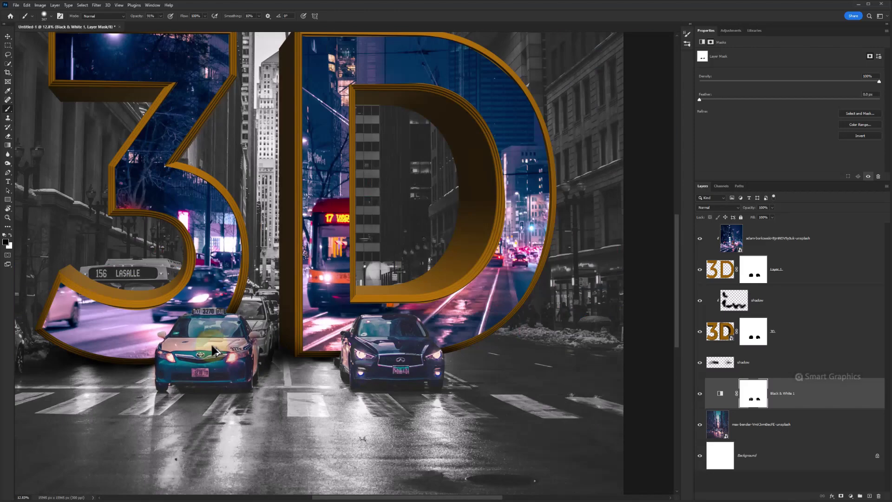
pyautogui.moveTo(222, 335)
pyautogui.mouseDown()
pyautogui.moveTo(300, 346)
pyautogui.moveTo(291, 344)
pyautogui.mouseUp()
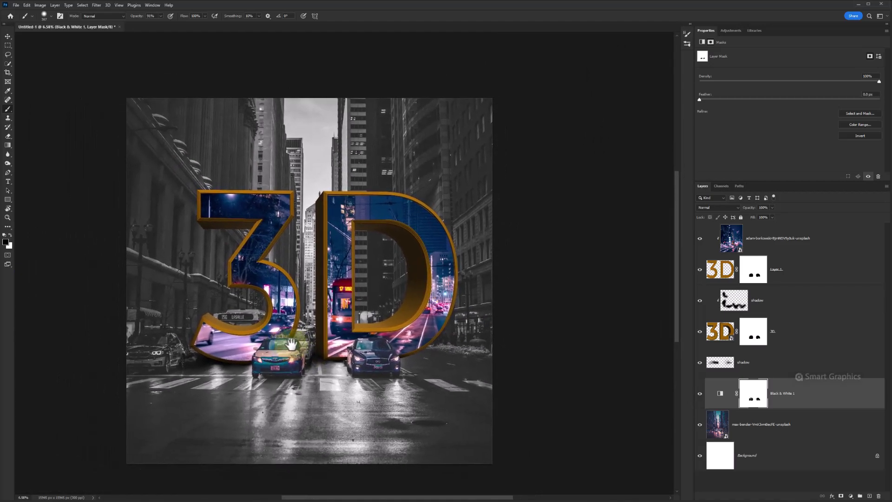